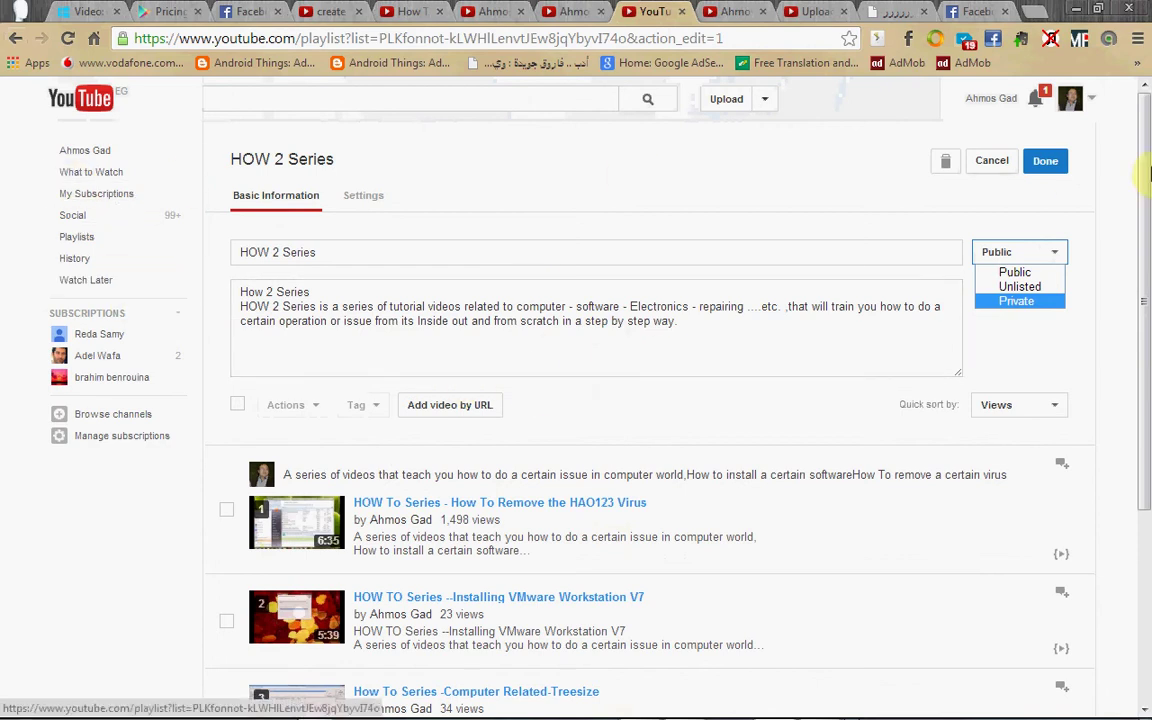
# View the account's uploaded videos in the video manager and the playlists on the channel page.
pyautogui.click(1092, 100)
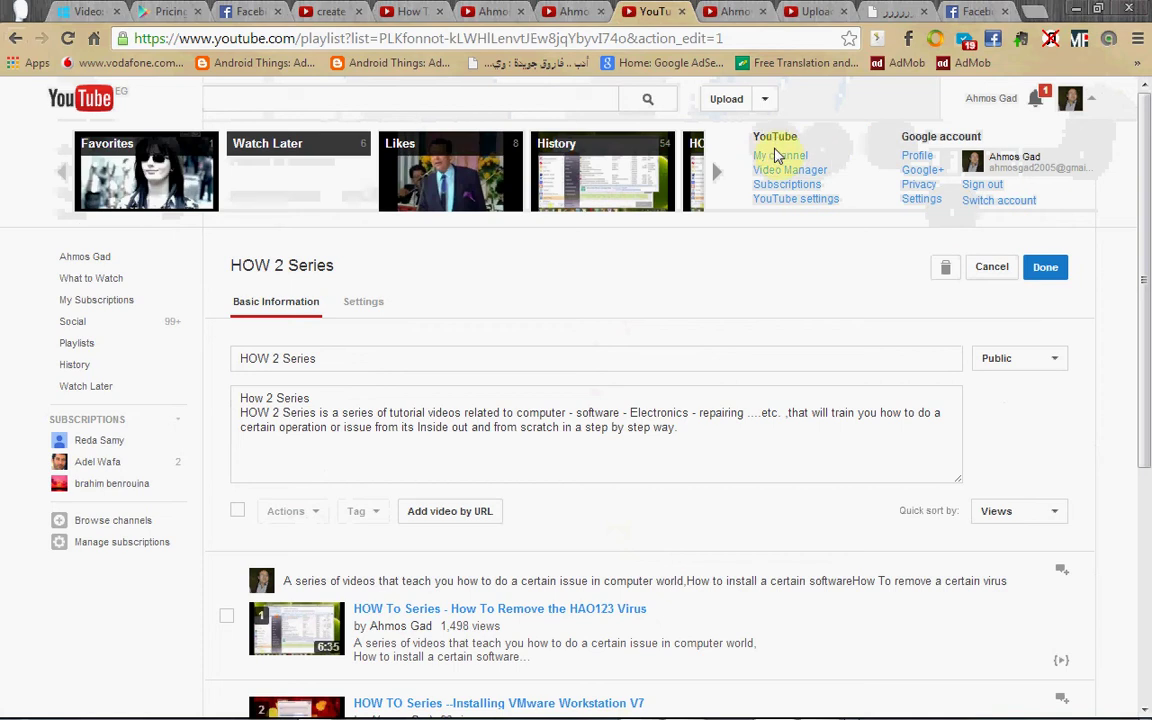
pyautogui.click(810, 176)
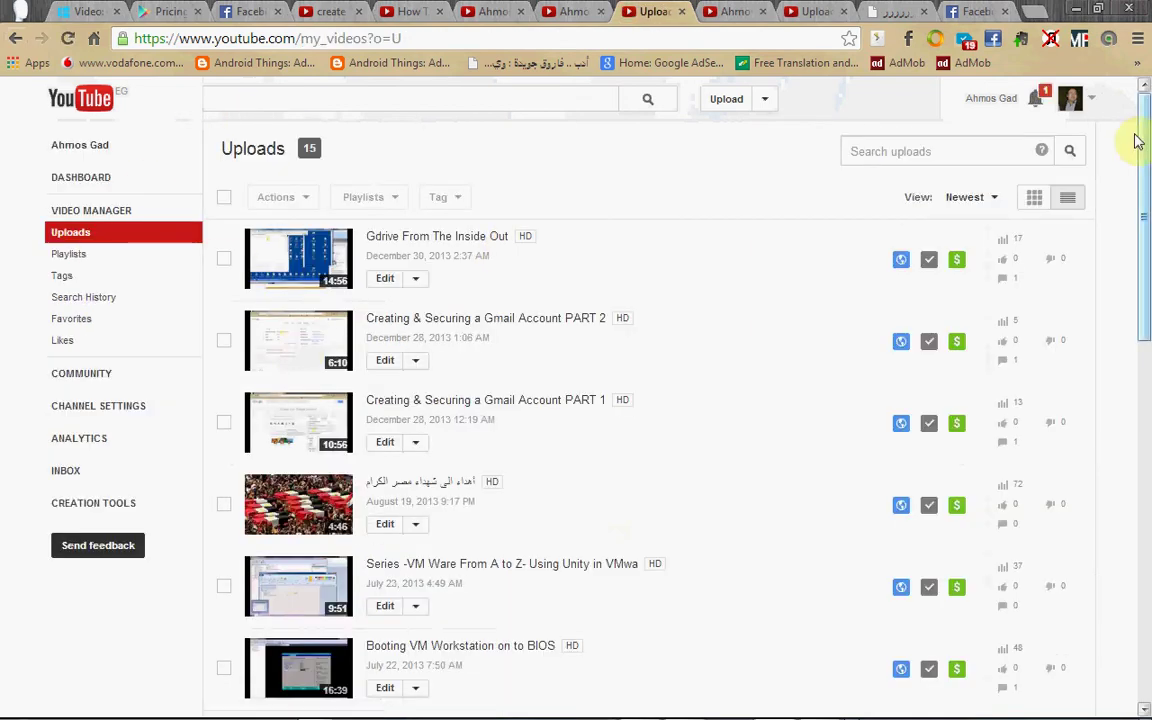
pyautogui.click(1090, 104)
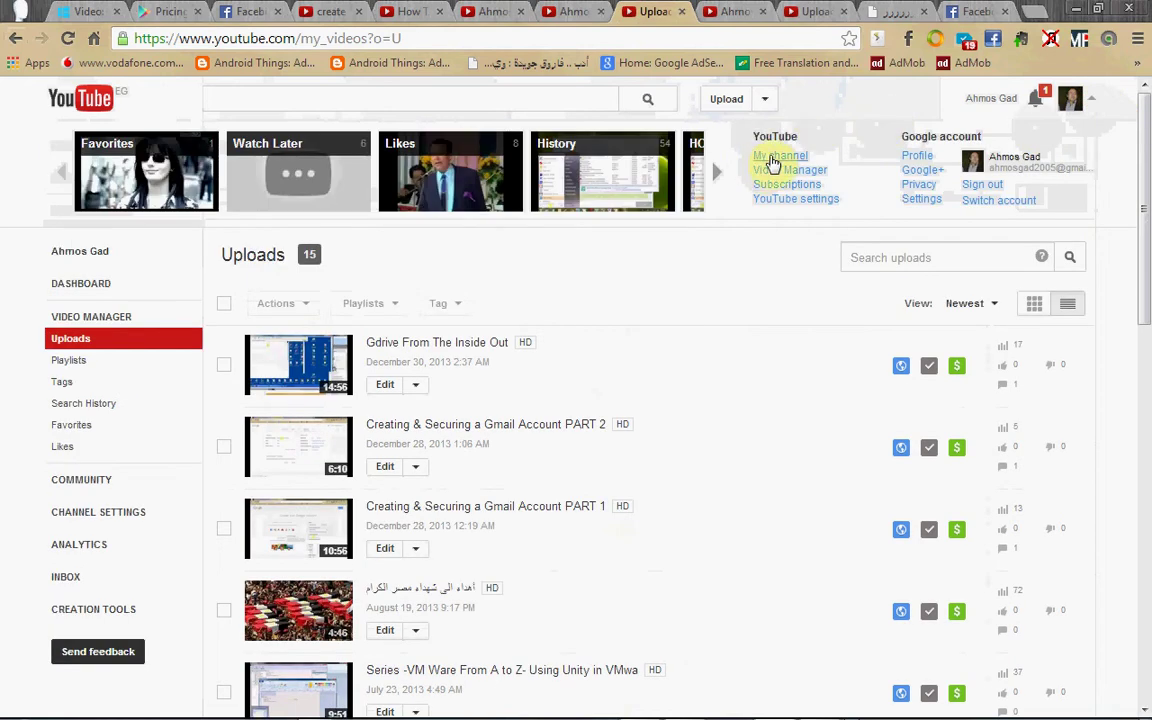
pyautogui.click(785, 158)
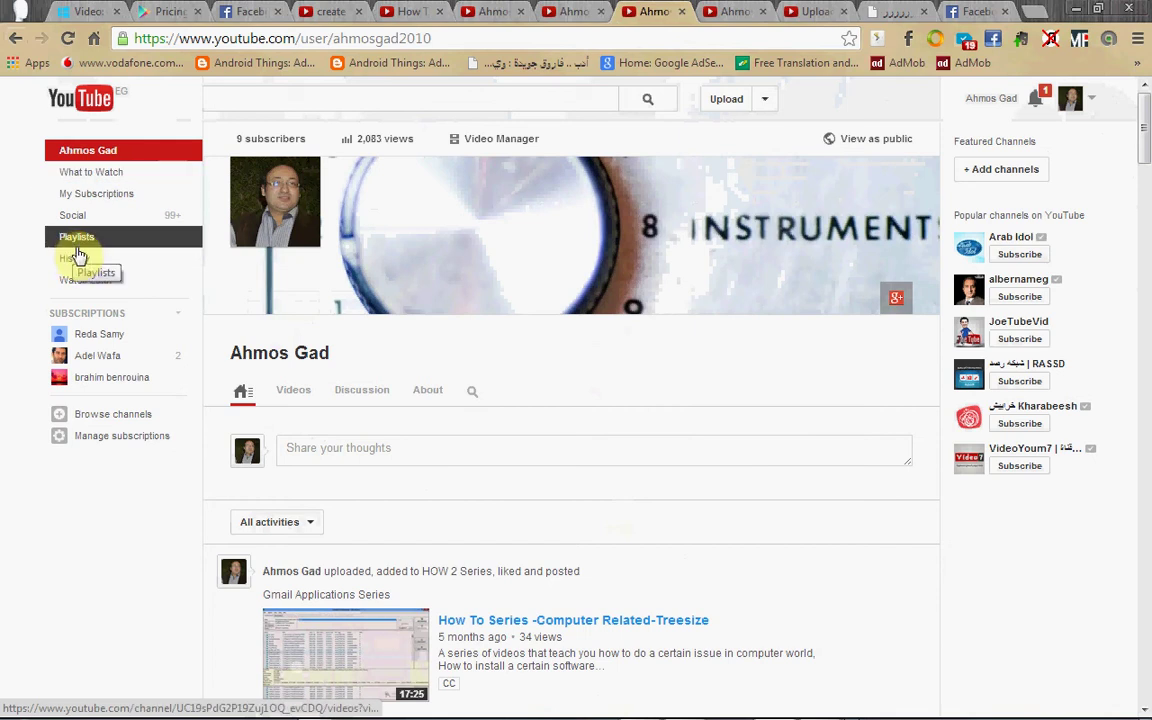
pyautogui.click(80, 244)
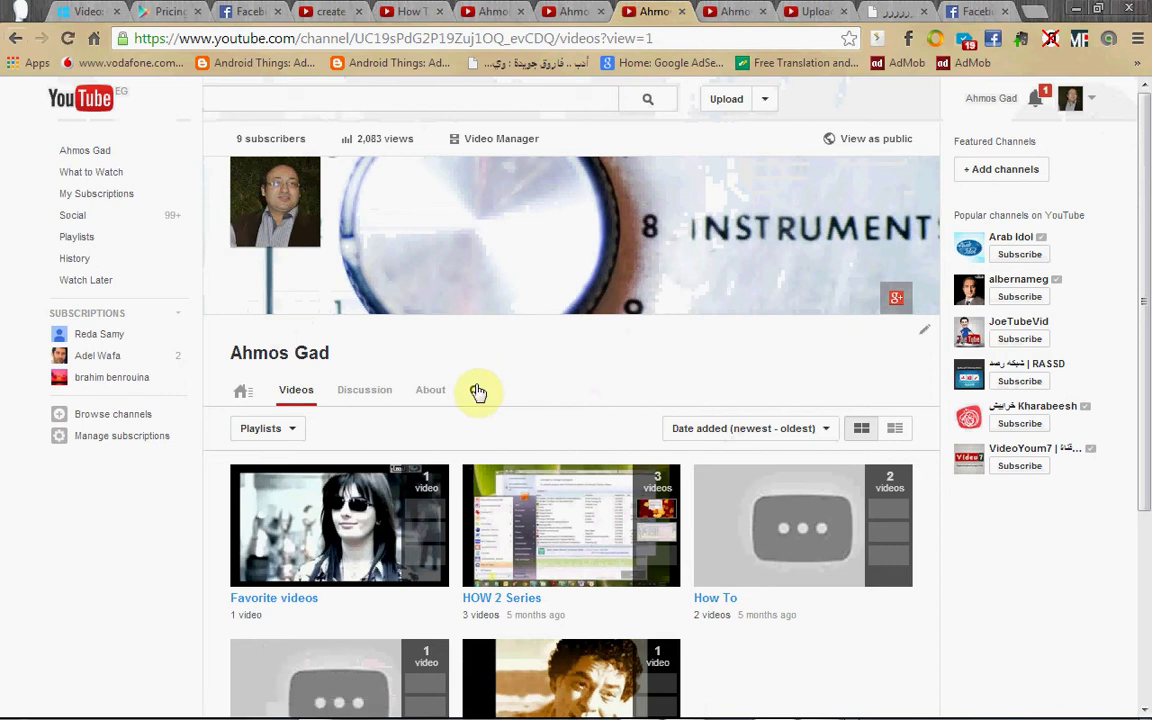
# Open the list of playlists in the Video Manager.
pyautogui.click(1093, 103)
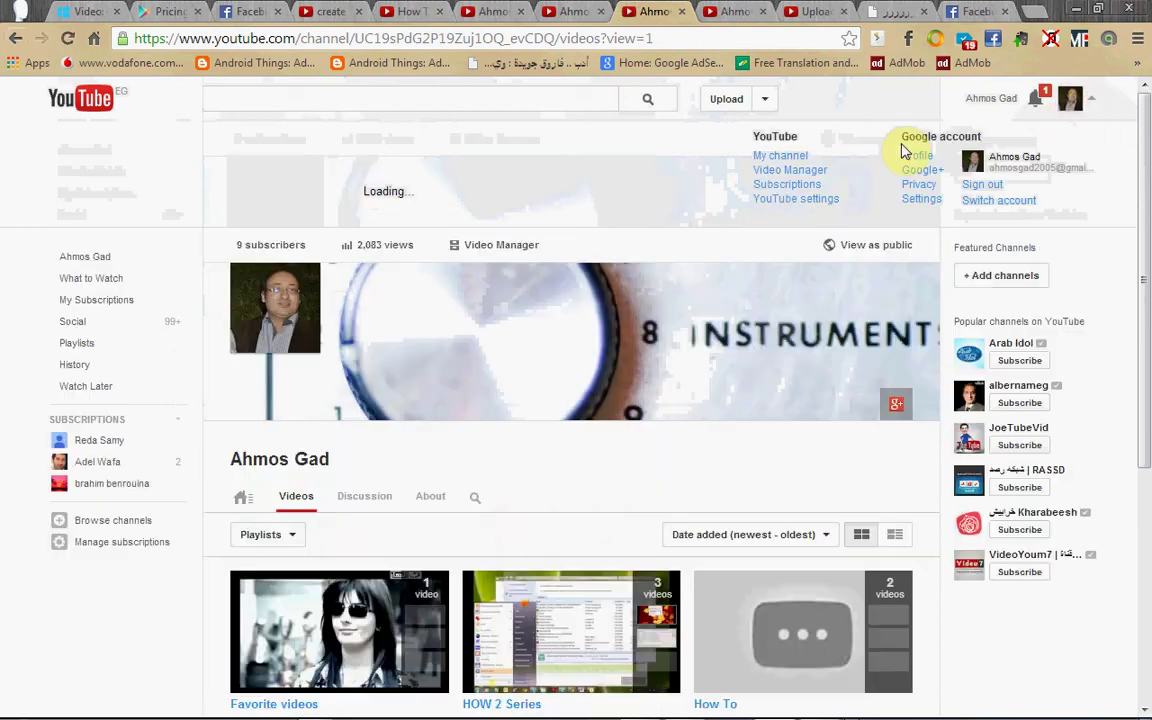
pyautogui.click(818, 171)
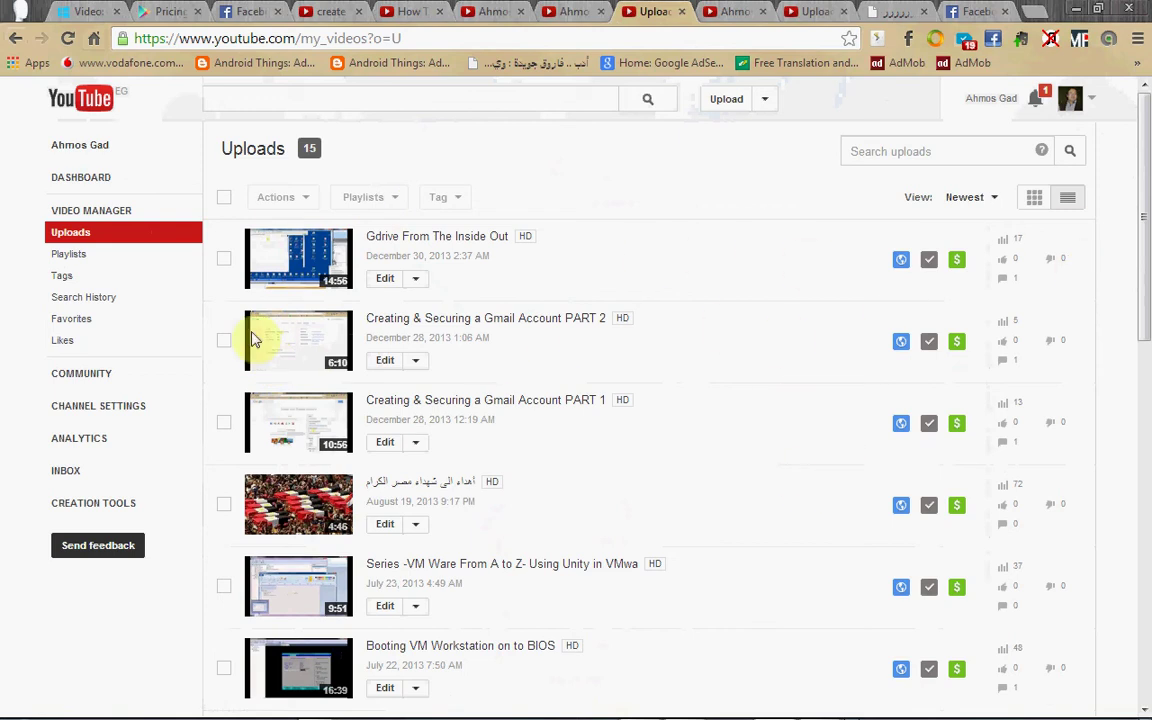
pyautogui.click(130, 254)
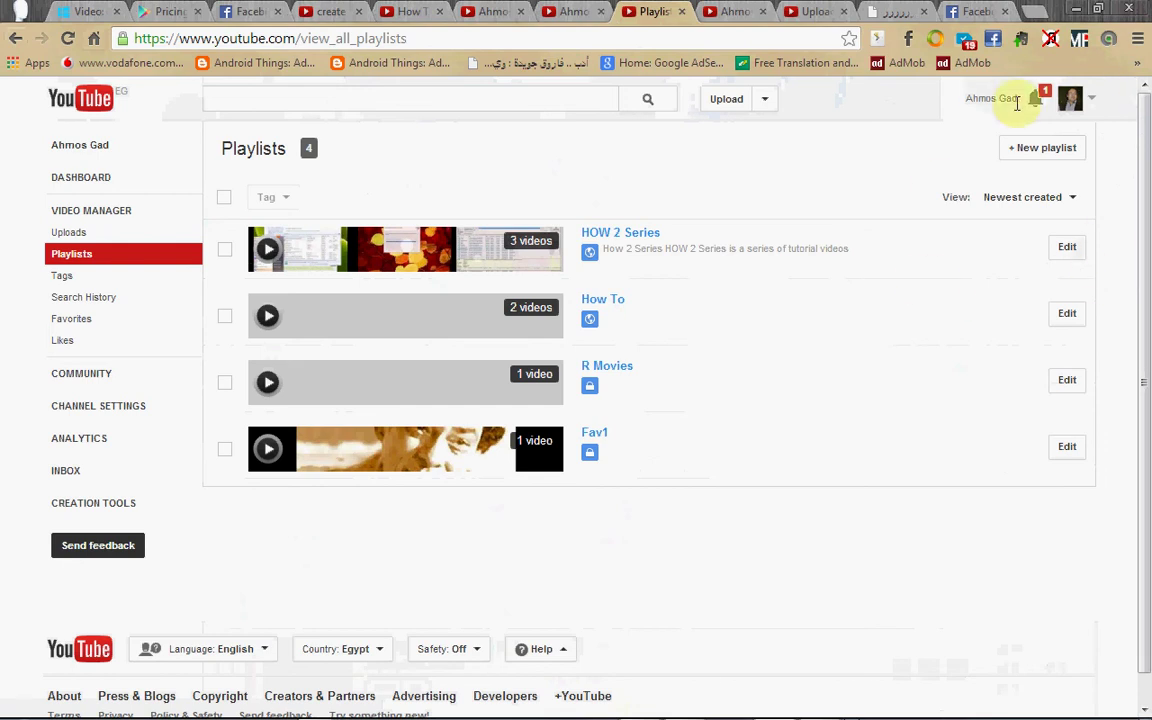
# Create a new public playlist titled "Google Apps Series".
pyautogui.click(1049, 148)
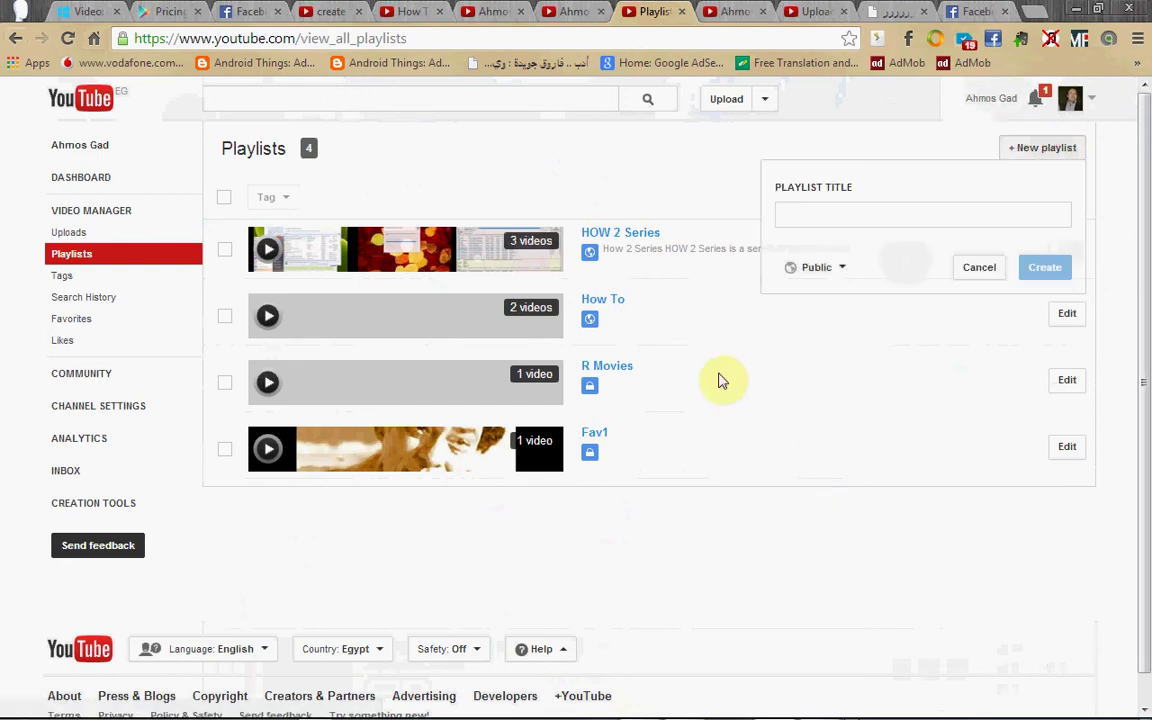
pyautogui.click(786, 217)
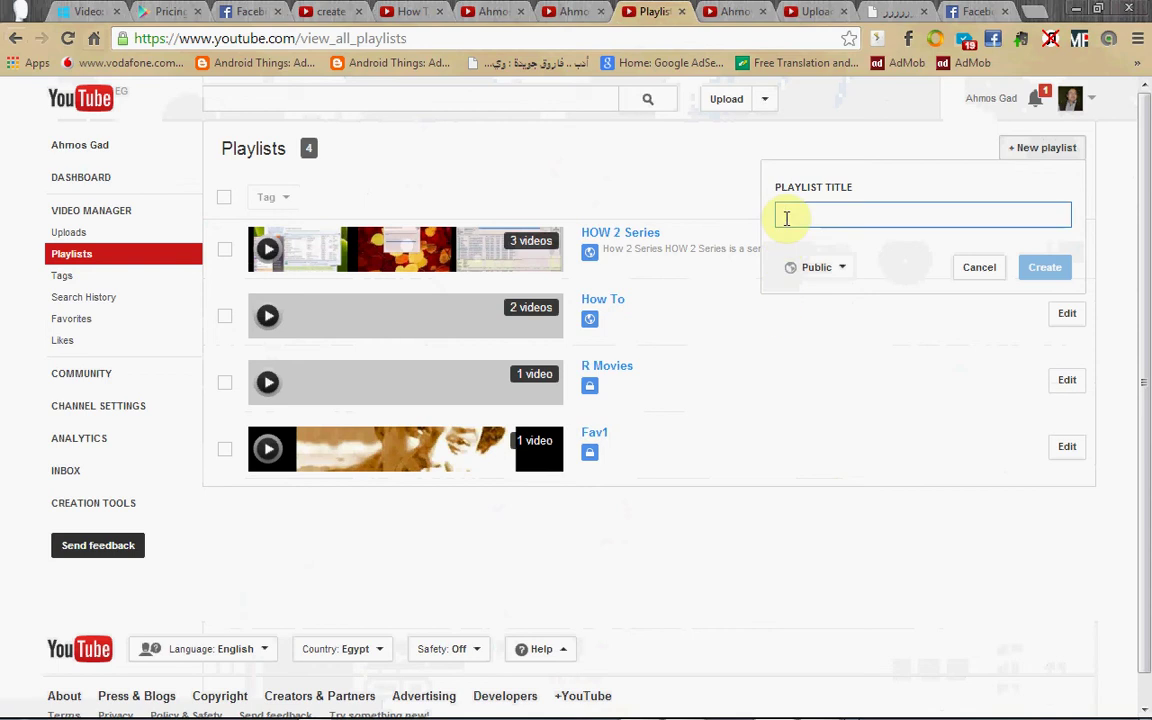
pyautogui.write('P')
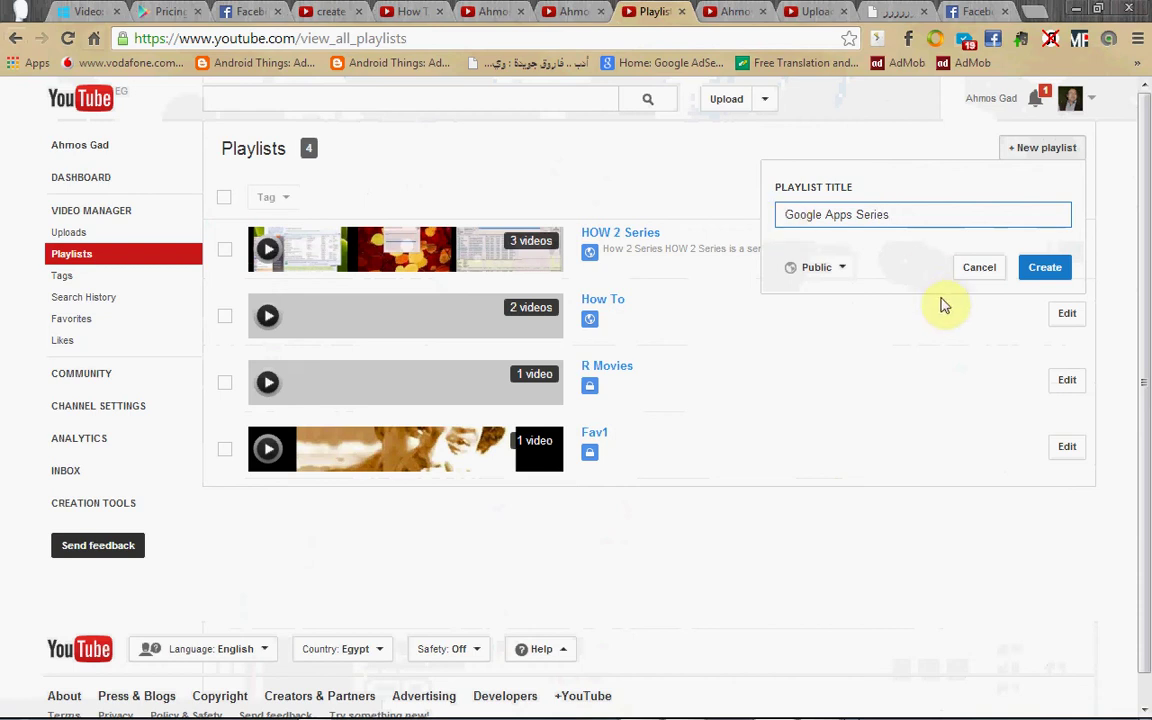
pyautogui.click(1040, 279)
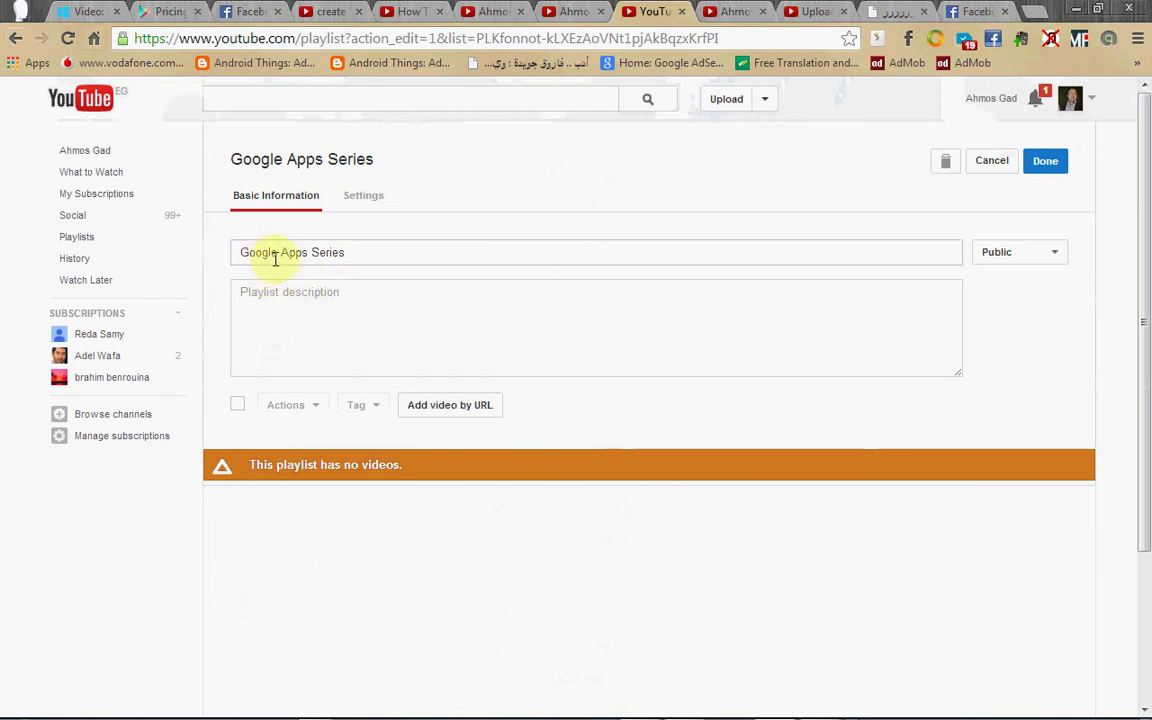
# Enter "A Tutorial for Google applications" as the playlist description, correcting the misspelled words with the spelling suggestions.
pyautogui.click(342, 308)
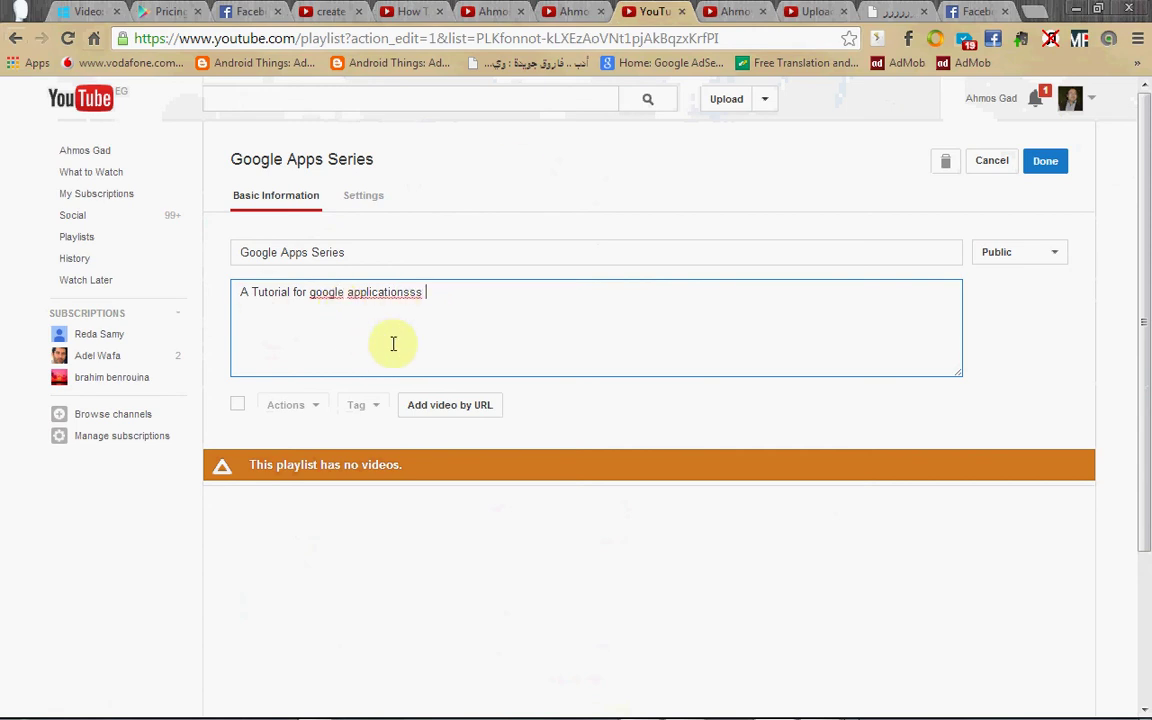
pyautogui.rightClick(328, 300)
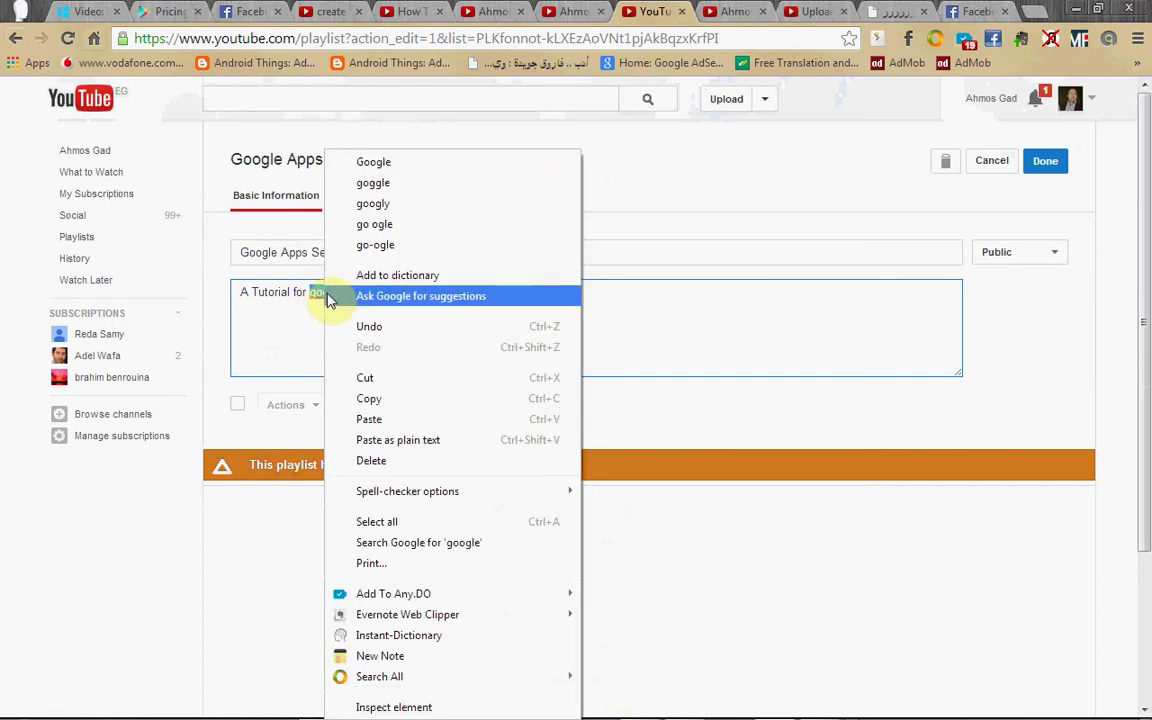
pyautogui.click(406, 160)
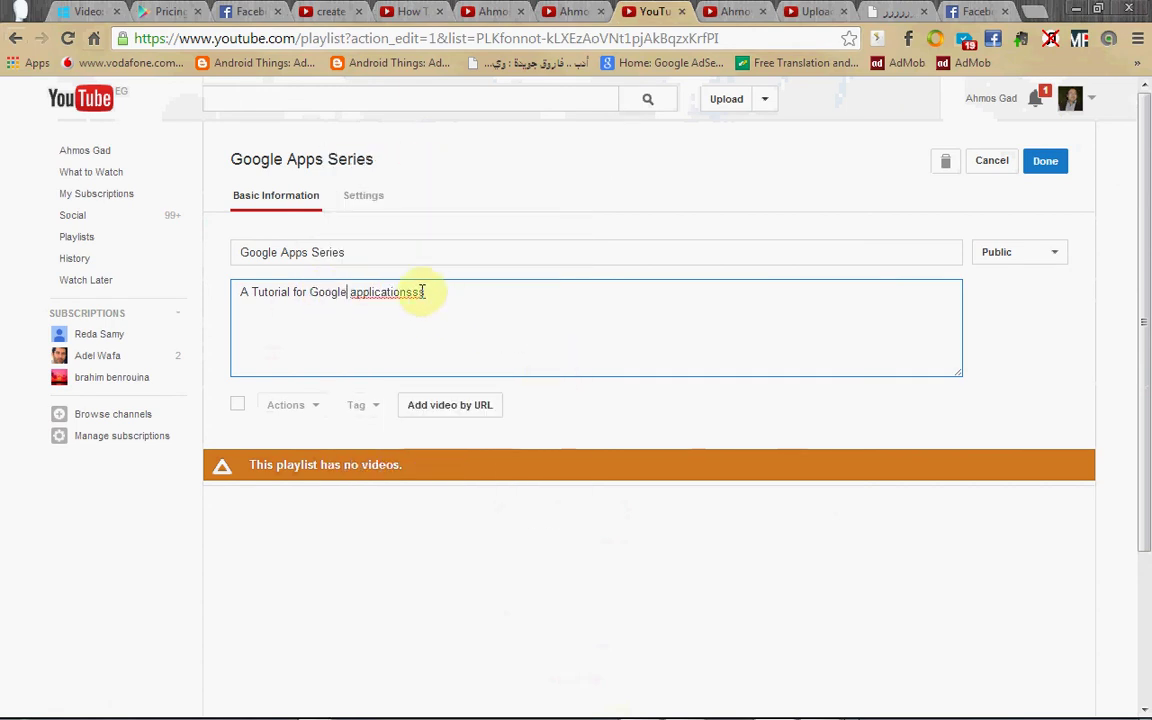
pyautogui.rightClick(334, 294)
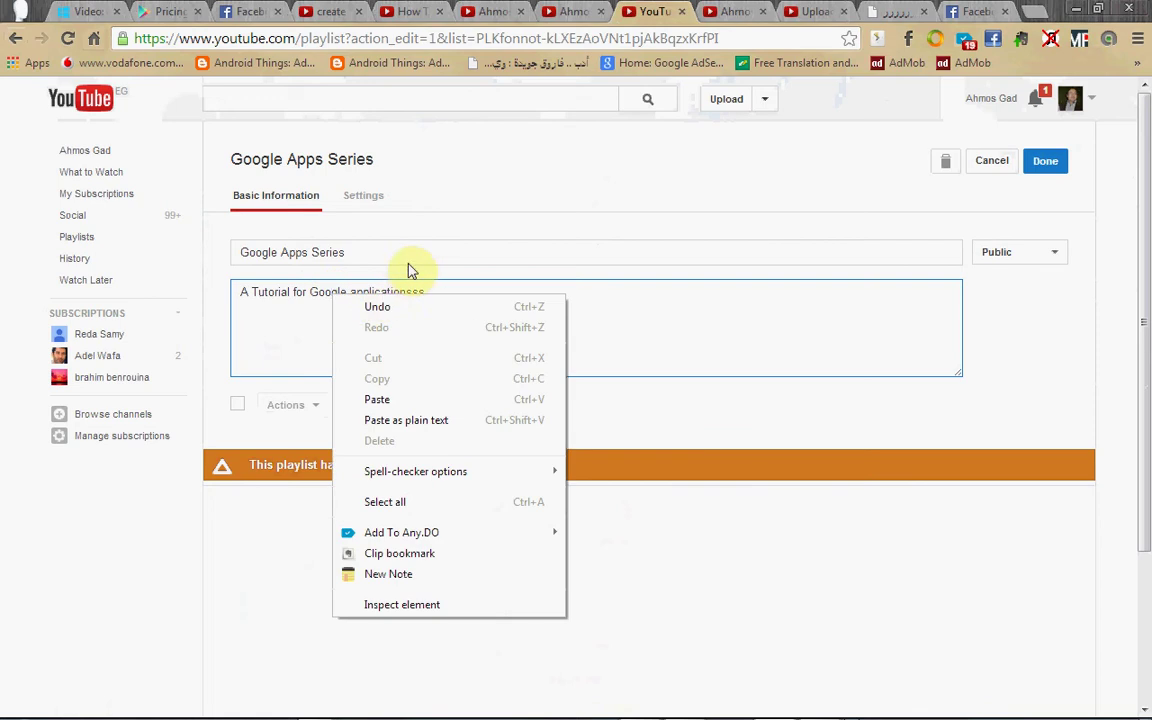
pyautogui.click(708, 298)
pyautogui.rightClick(418, 293)
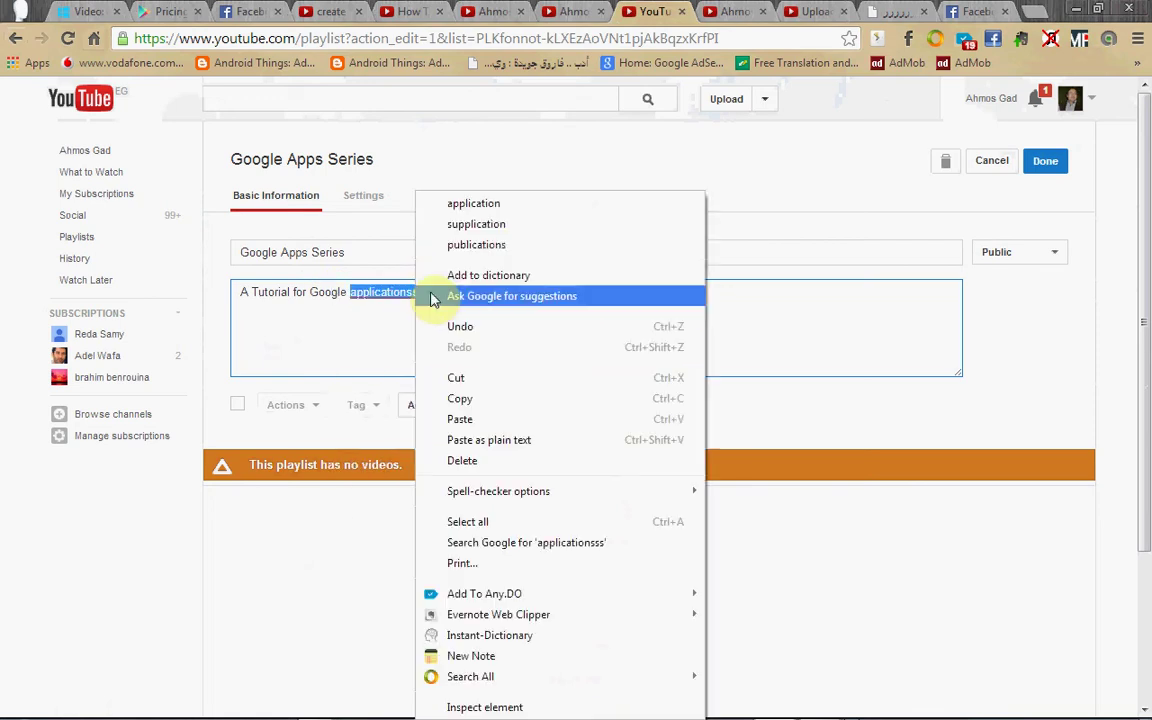
pyautogui.click(540, 203)
pyautogui.write('s')
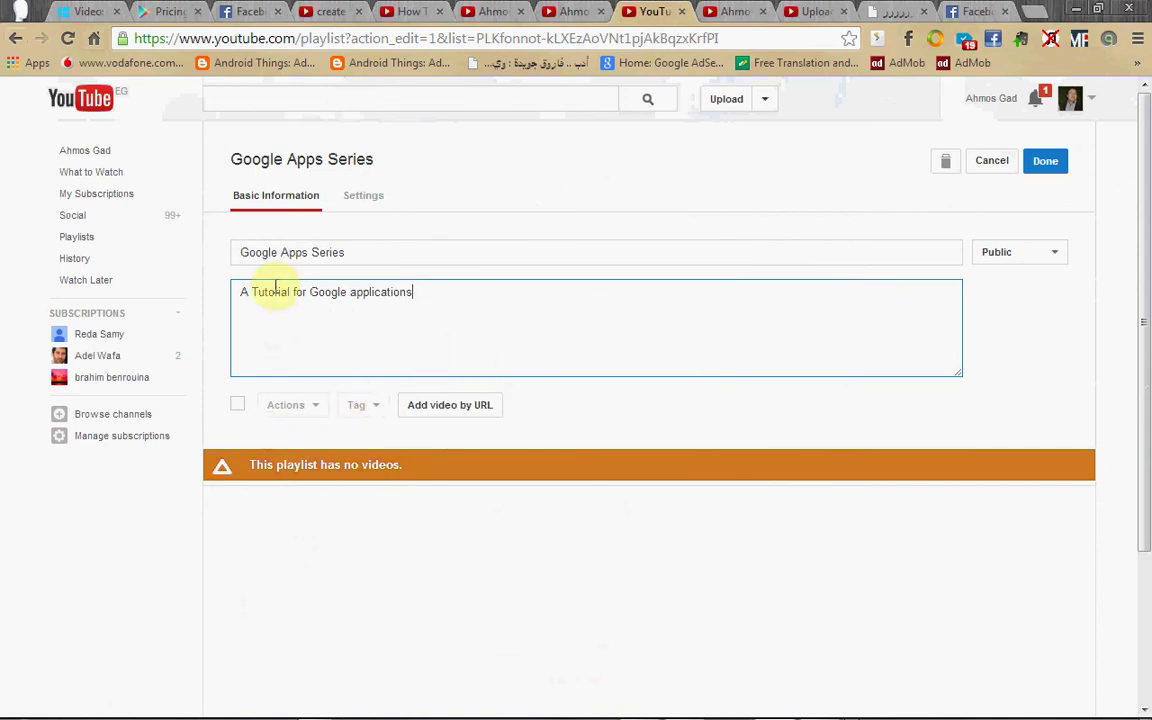
pyautogui.click(537, 252)
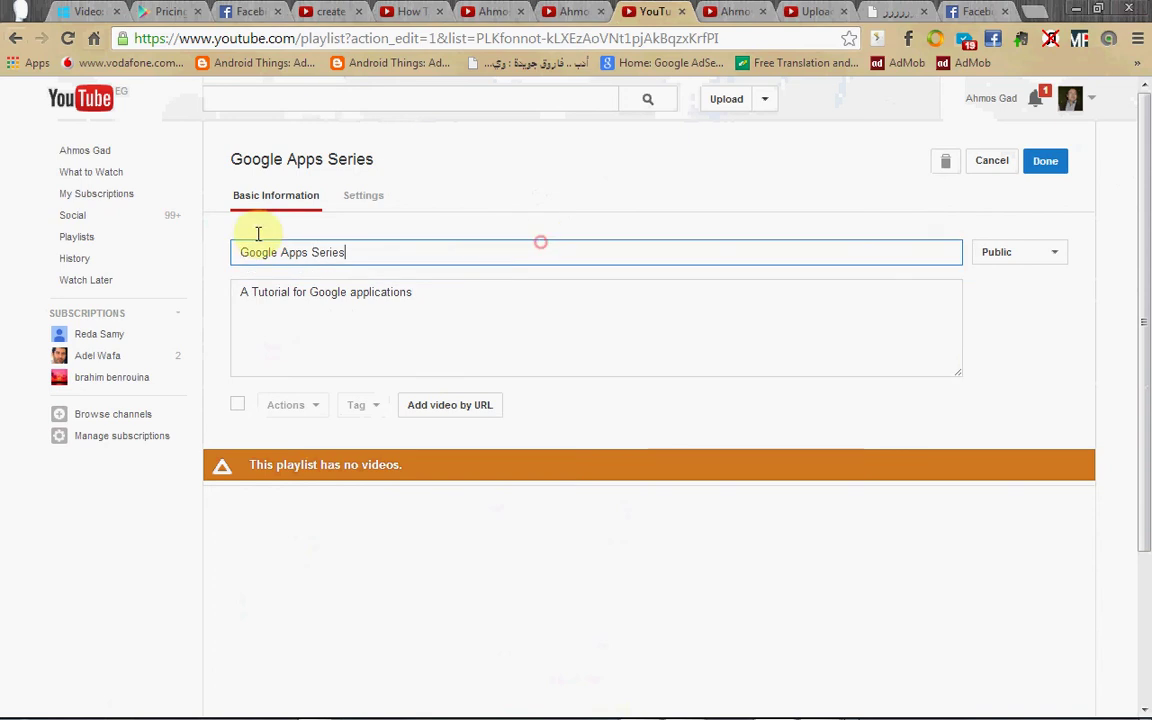
pyautogui.moveTo(248, 251); pyautogui.dragTo(393, 247)
pyautogui.click(506, 295)
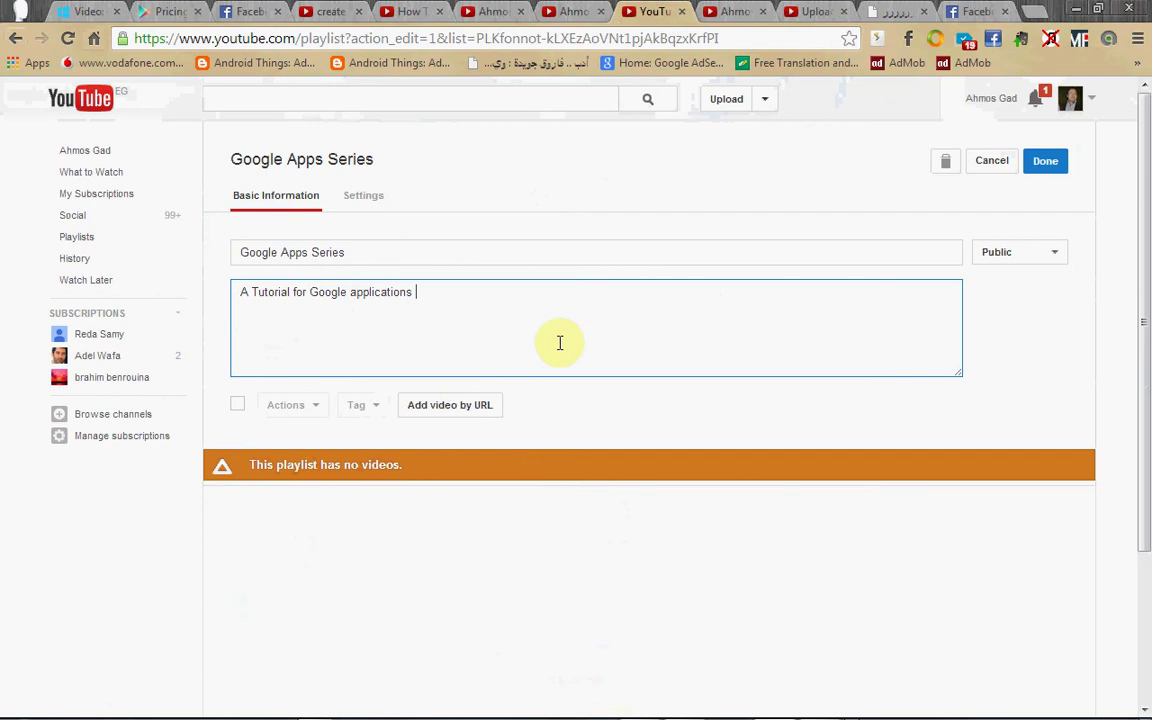
# Start adding a video by URL to the playlist and switch to the browser tab with the channel's playlists.
pyautogui.click(470, 407)
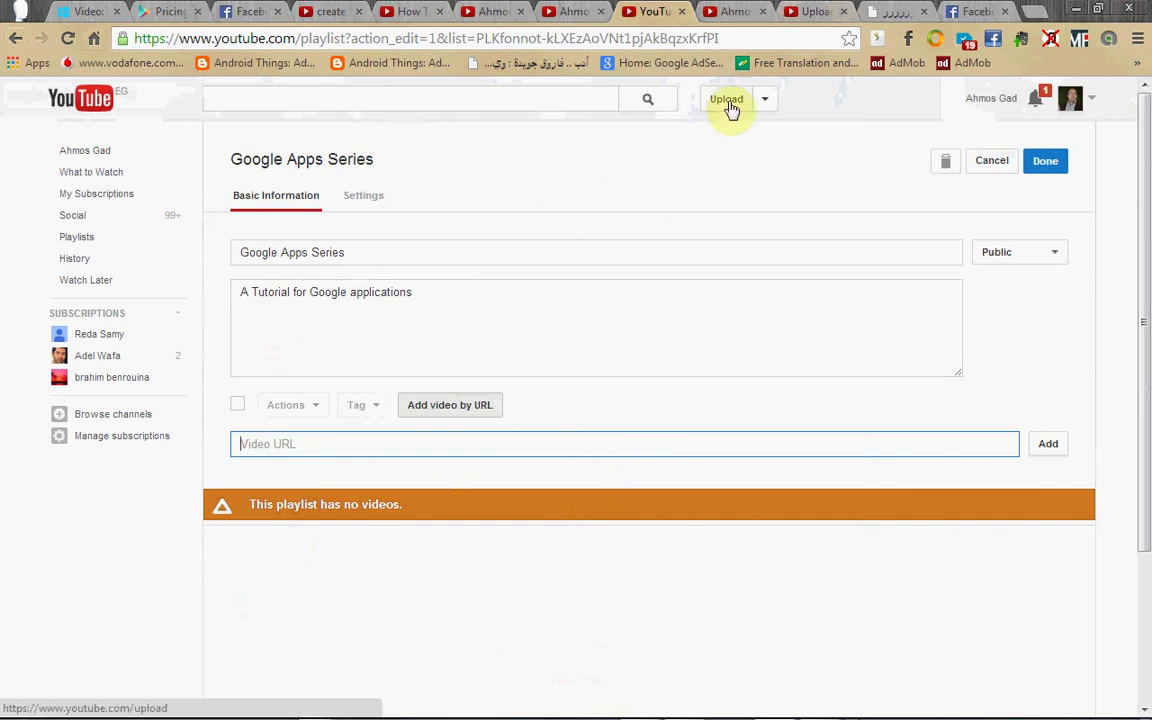
pyautogui.click(735, 14)
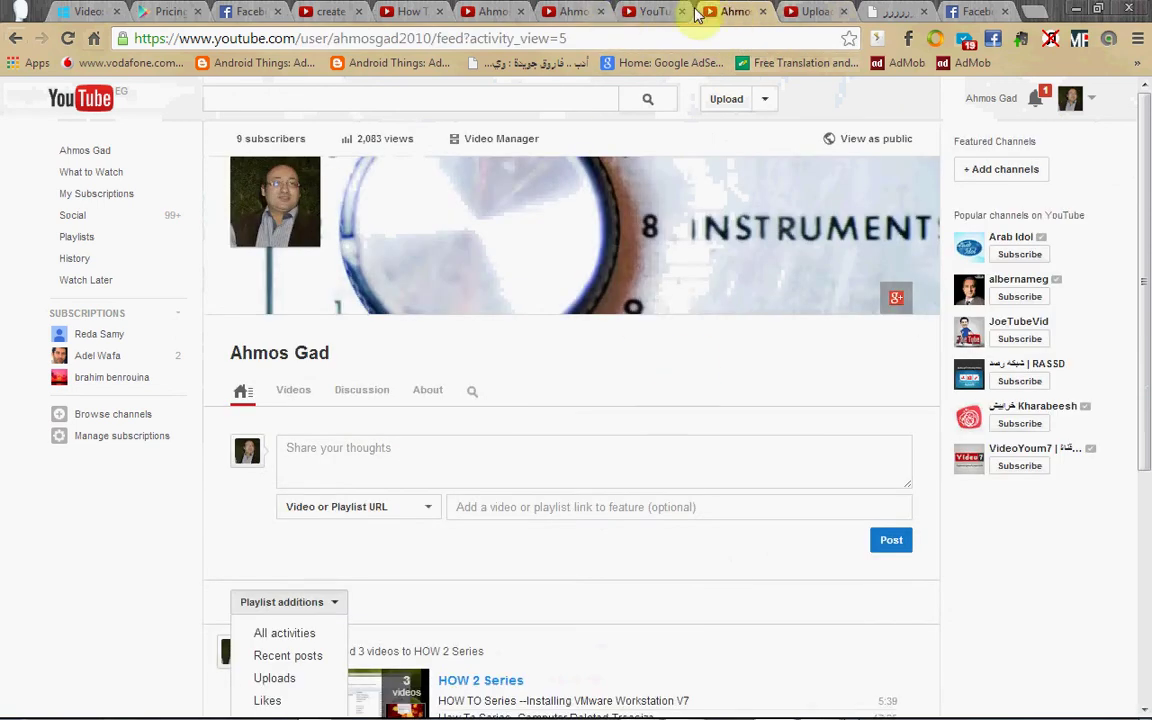
pyautogui.click(490, 14)
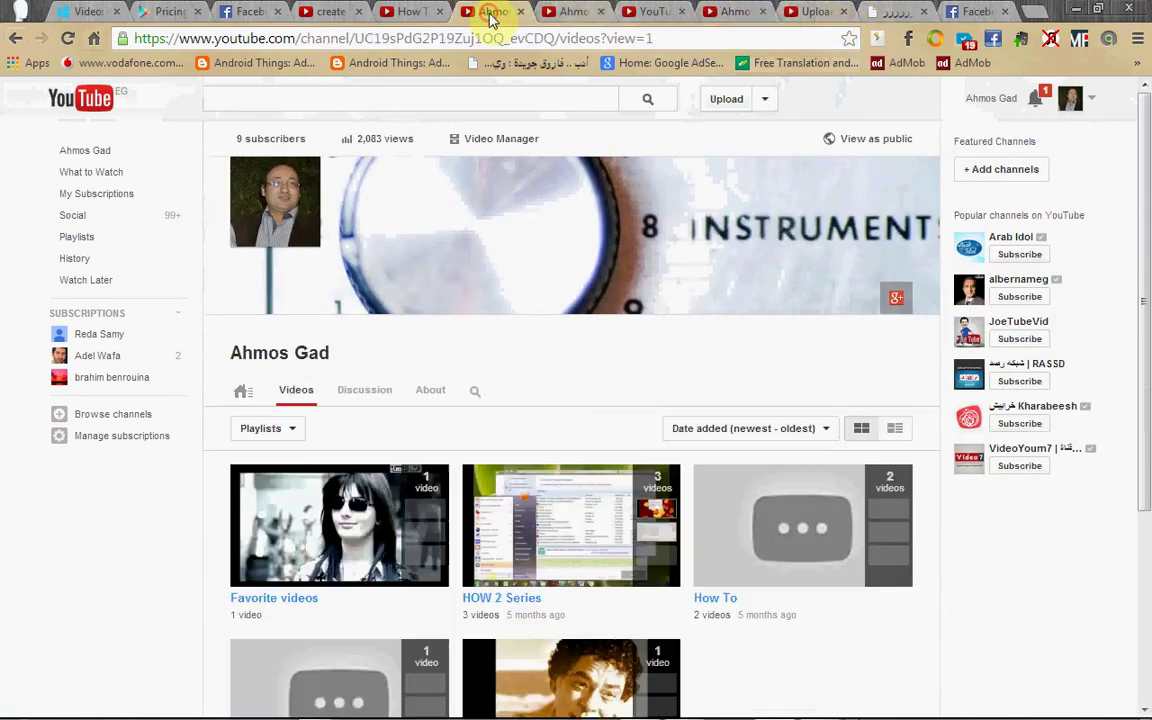
pyautogui.click(405, 12)
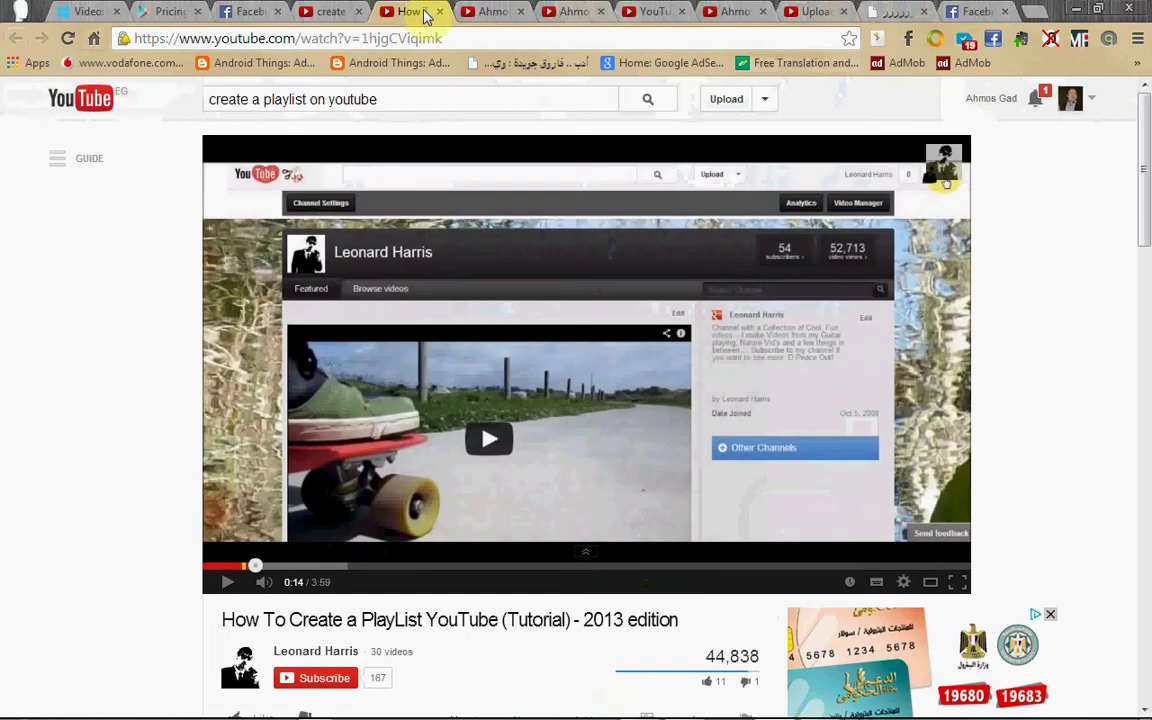
pyautogui.click(465, 14)
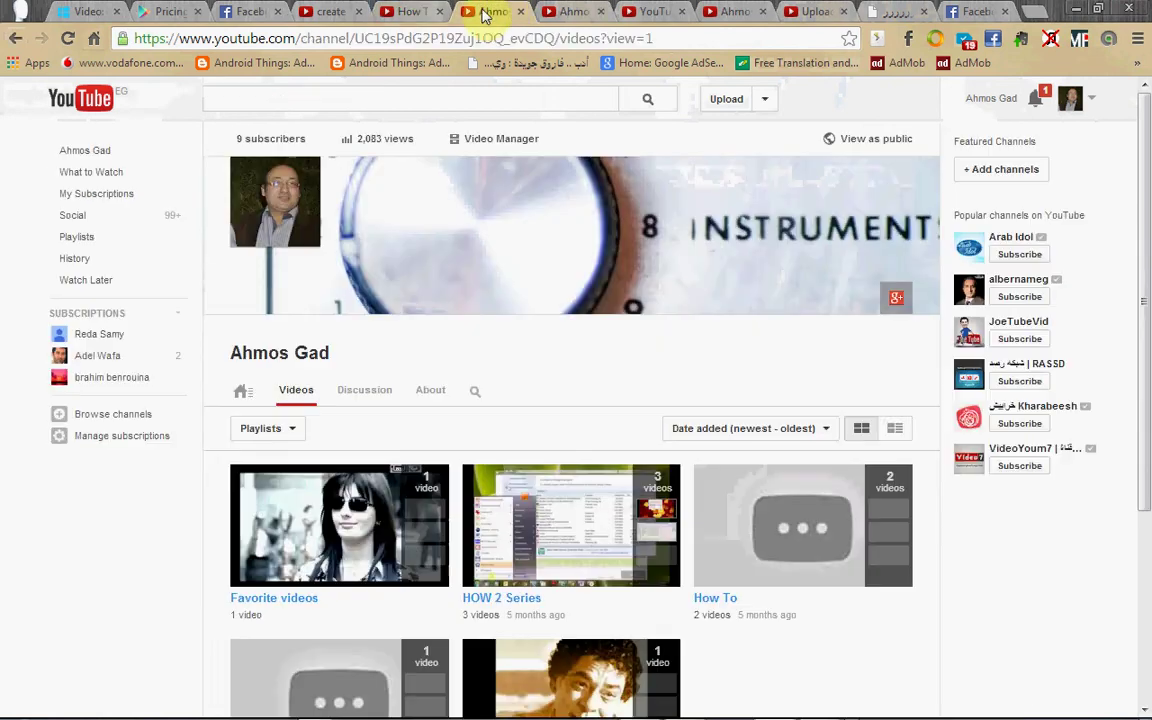
pyautogui.click(410, 12)
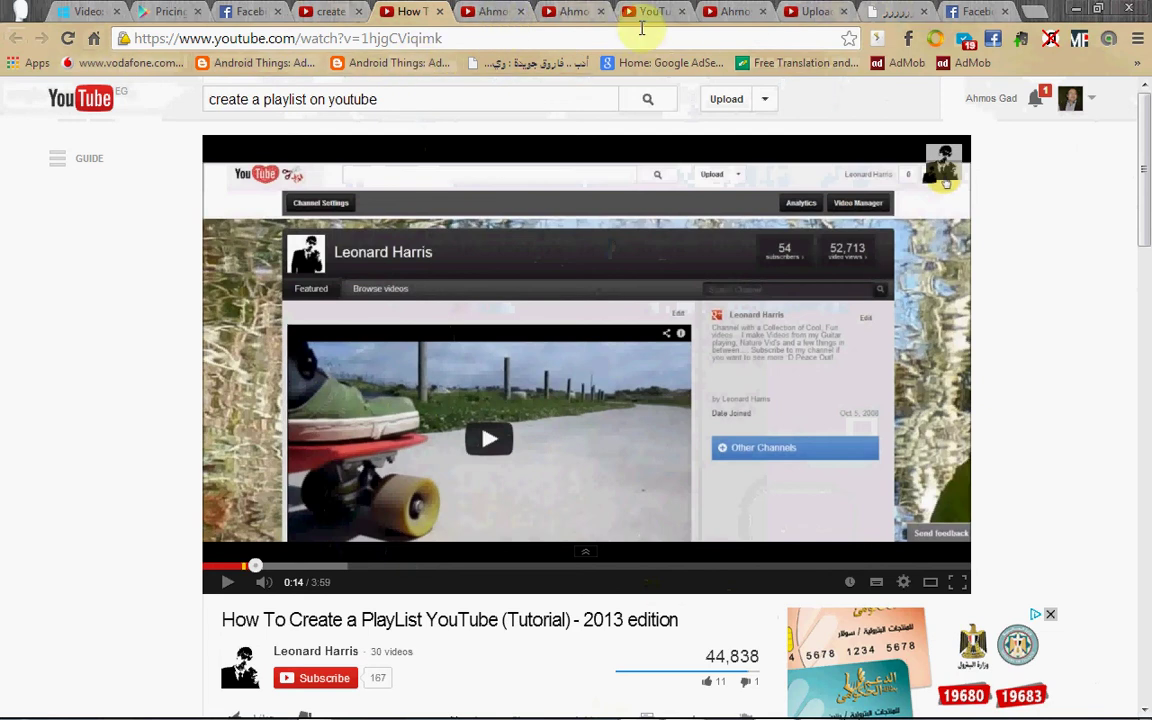
pyautogui.click(490, 11)
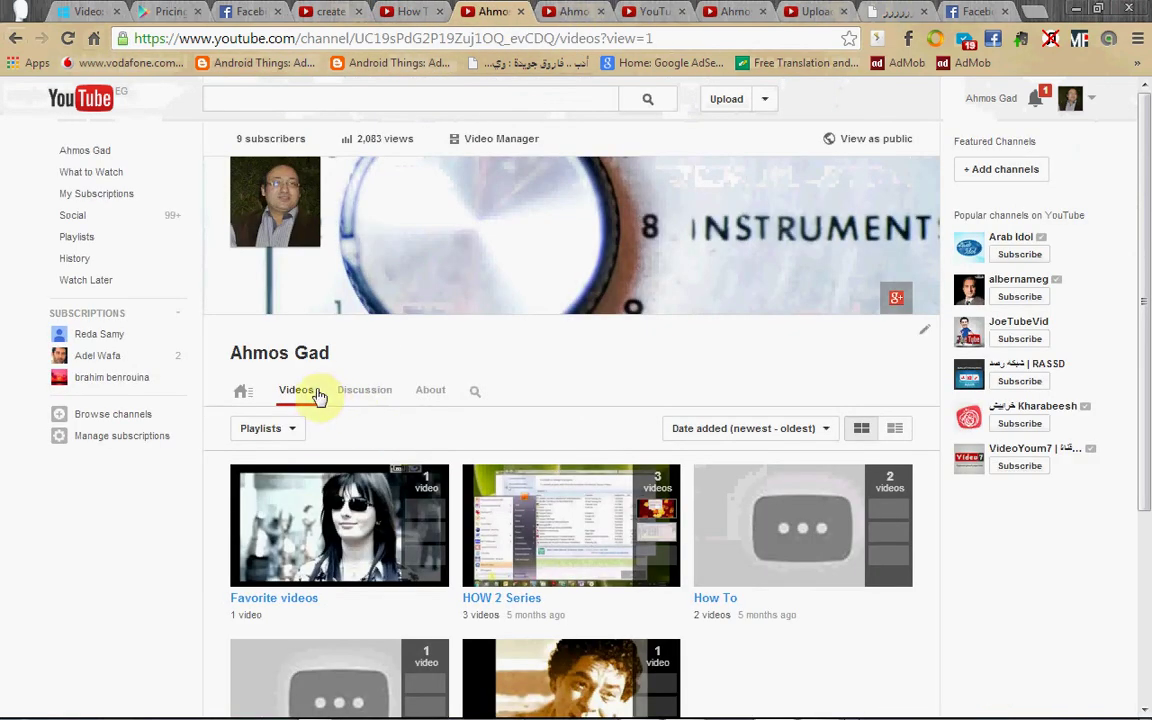
# Copy the link address of the "Gdrive From The Inside Out" video from the channel's activity feed.
pyautogui.click(100, 150)
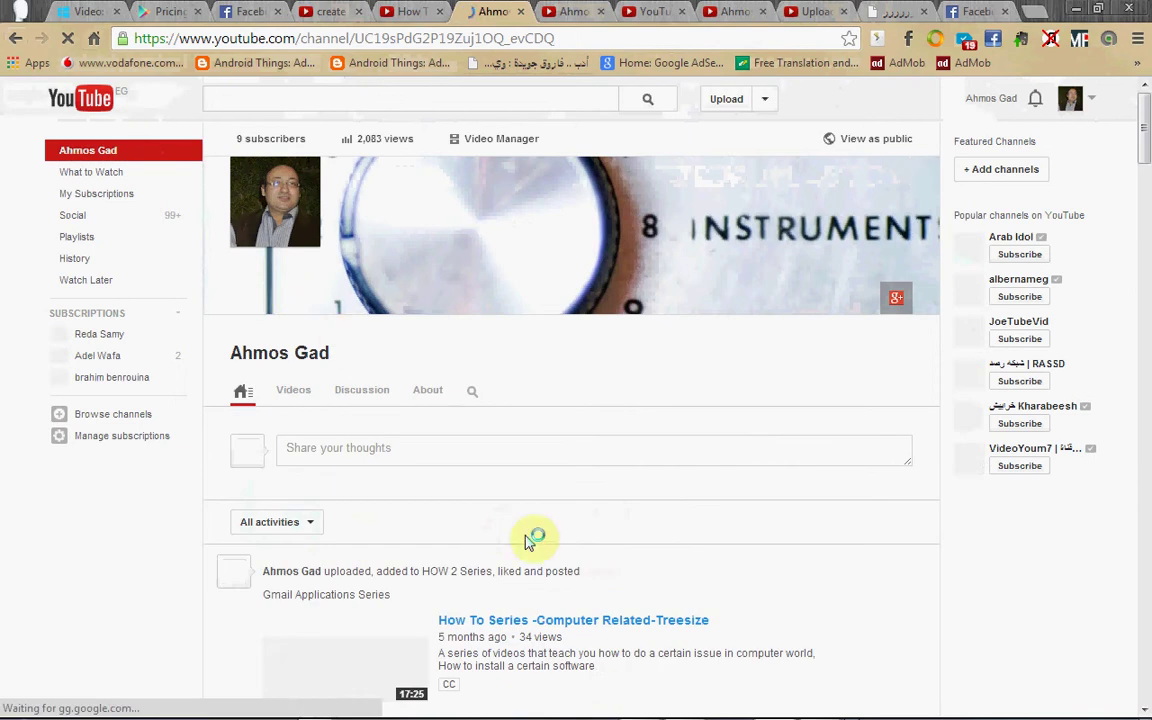
pyautogui.scroll(-7, 605, 567)
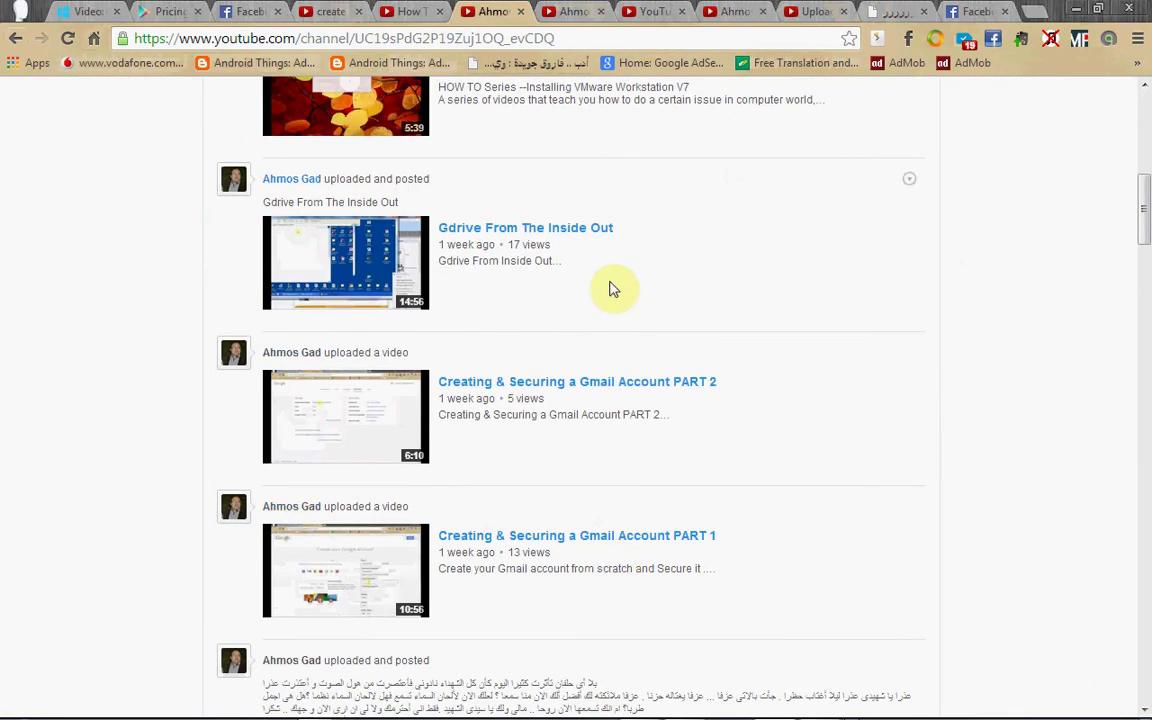
pyautogui.rightClick(527, 228)
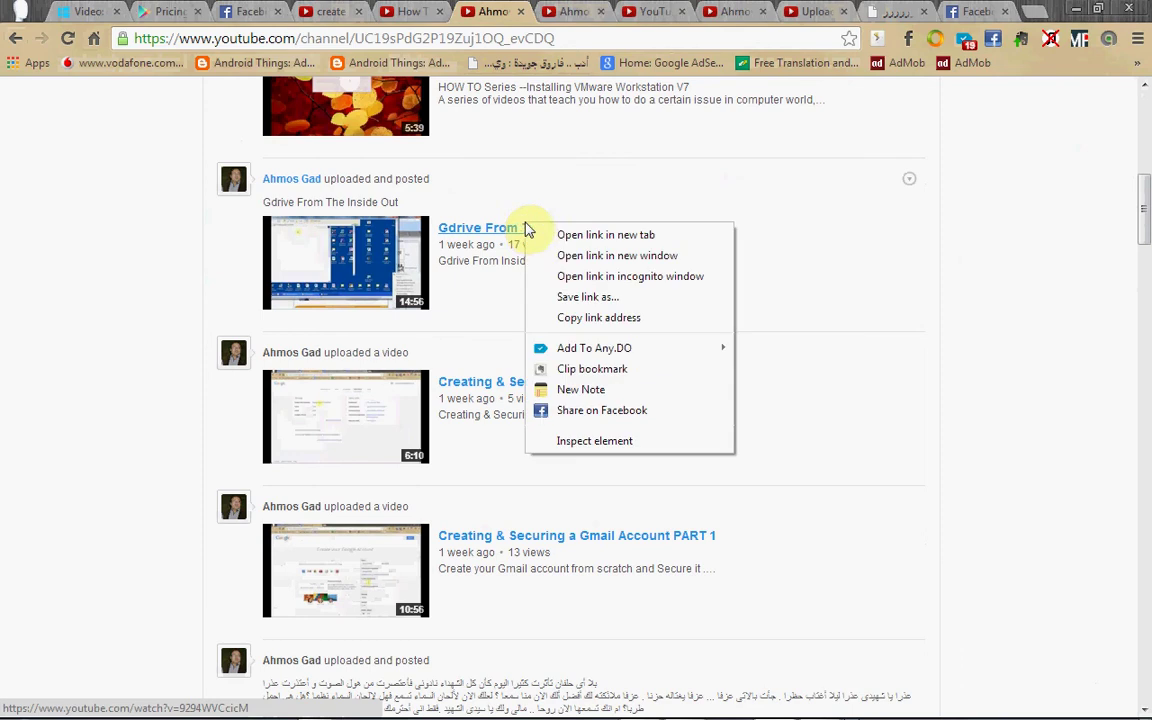
pyautogui.click(630, 318)
# Add the copied "Gdrive From The Inside Out" video link to the Google Apps Series playlist.
pyautogui.click(571, 11)
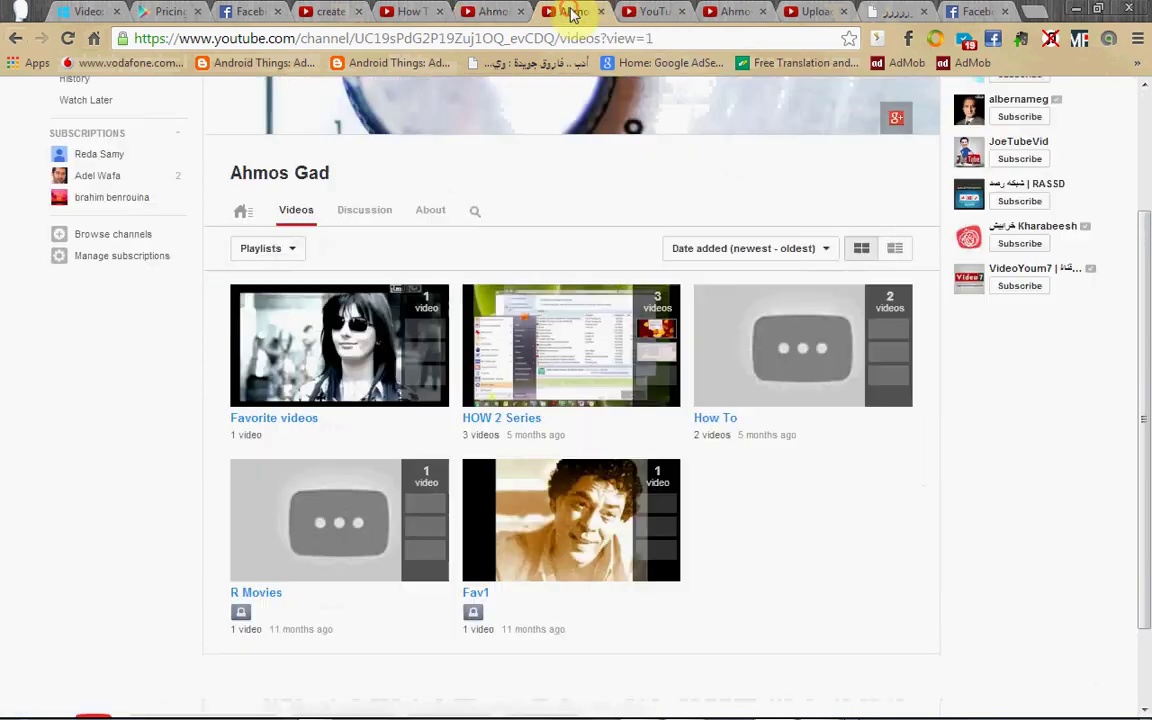
pyautogui.click(655, 11)
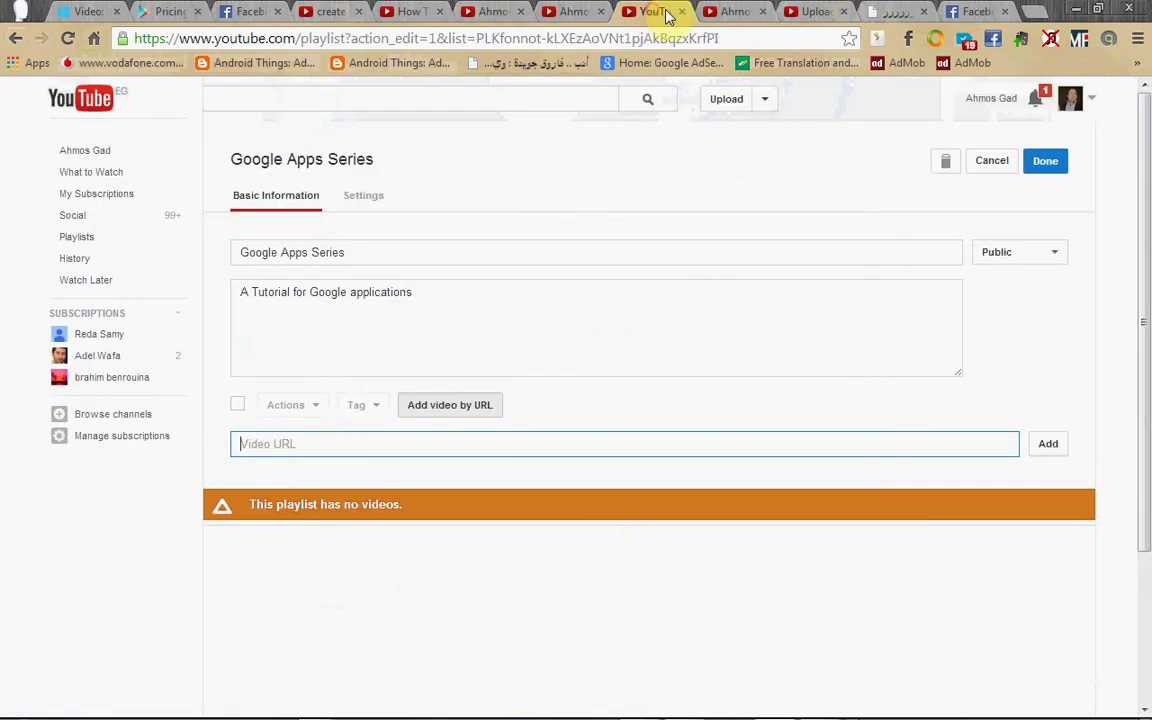
pyautogui.rightClick(375, 446)
pyautogui.click(443, 230)
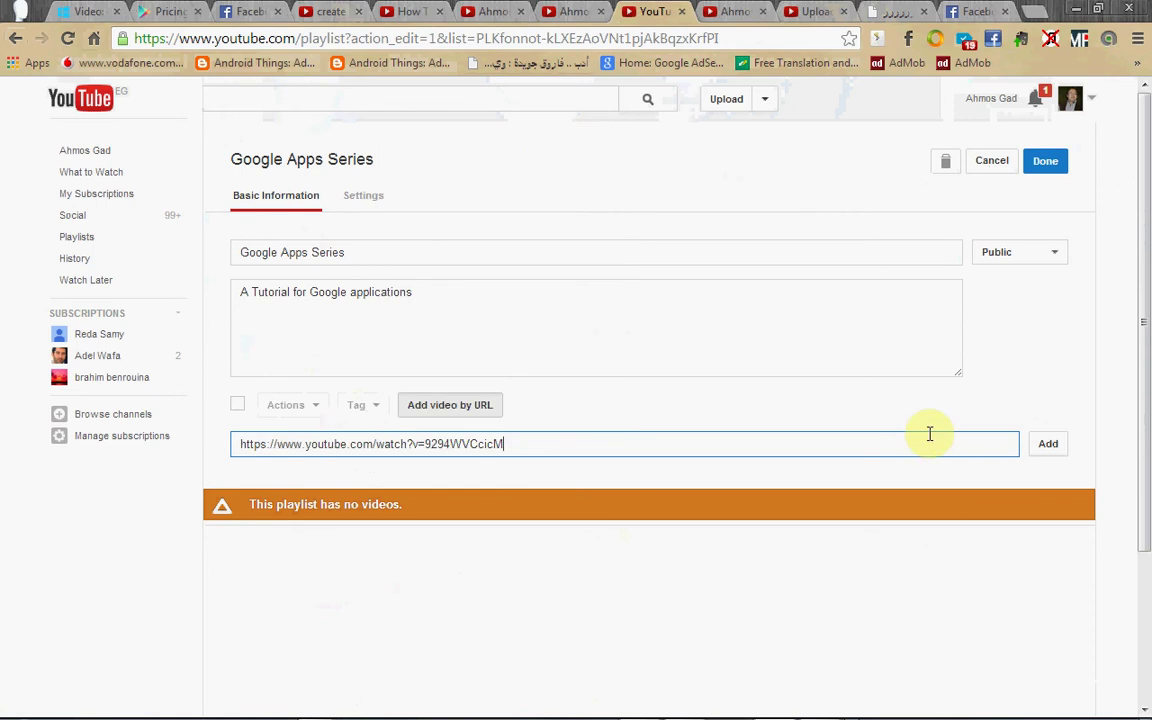
pyautogui.click(1050, 443)
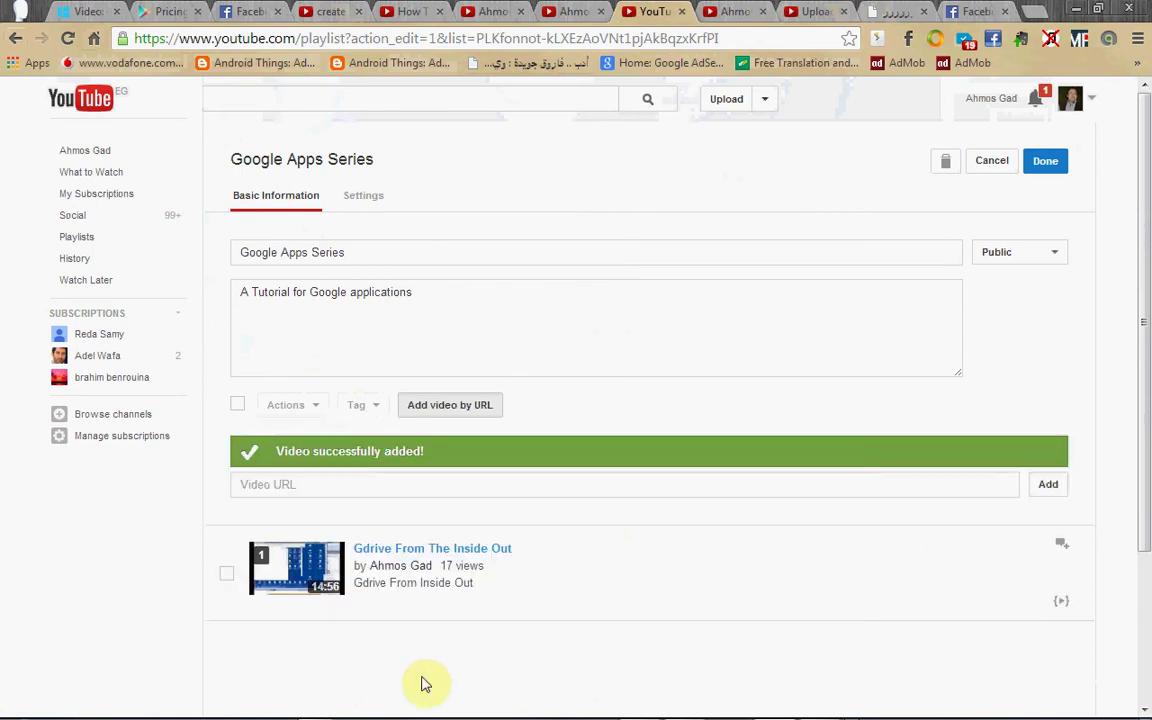
# Copy the link address of the "Creating & Securing a Gmail Account PART 1" video from the channel's activity feed.
pyautogui.click(529, 486)
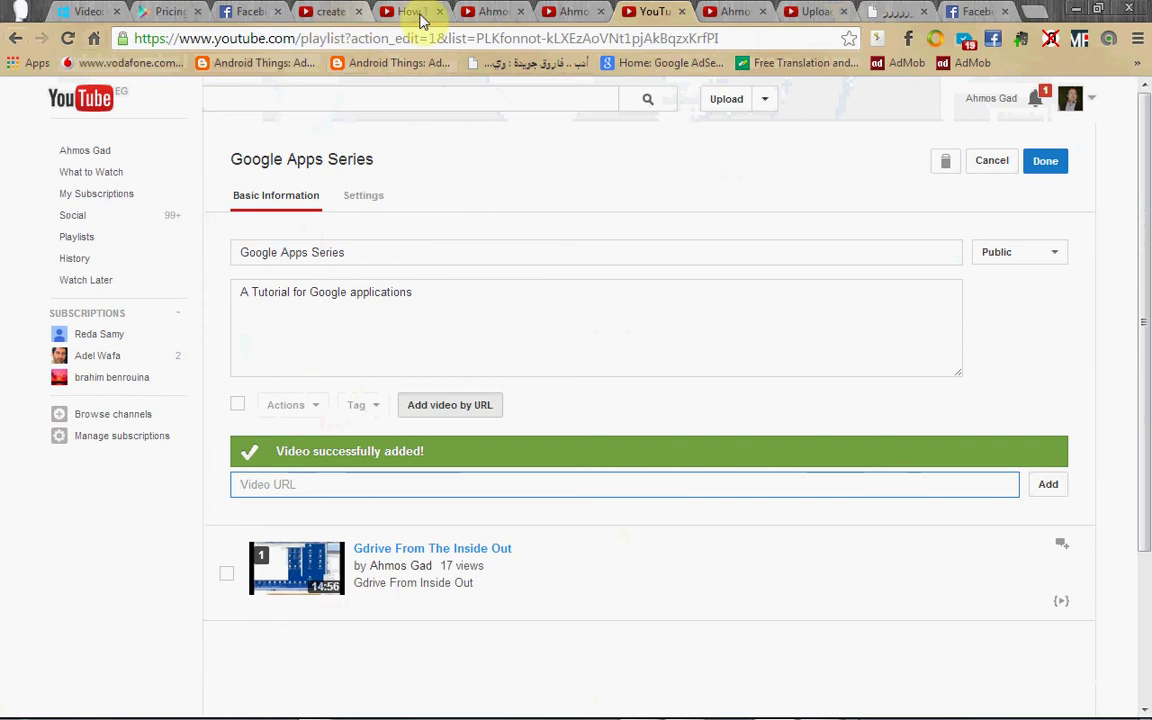
pyautogui.click(494, 14)
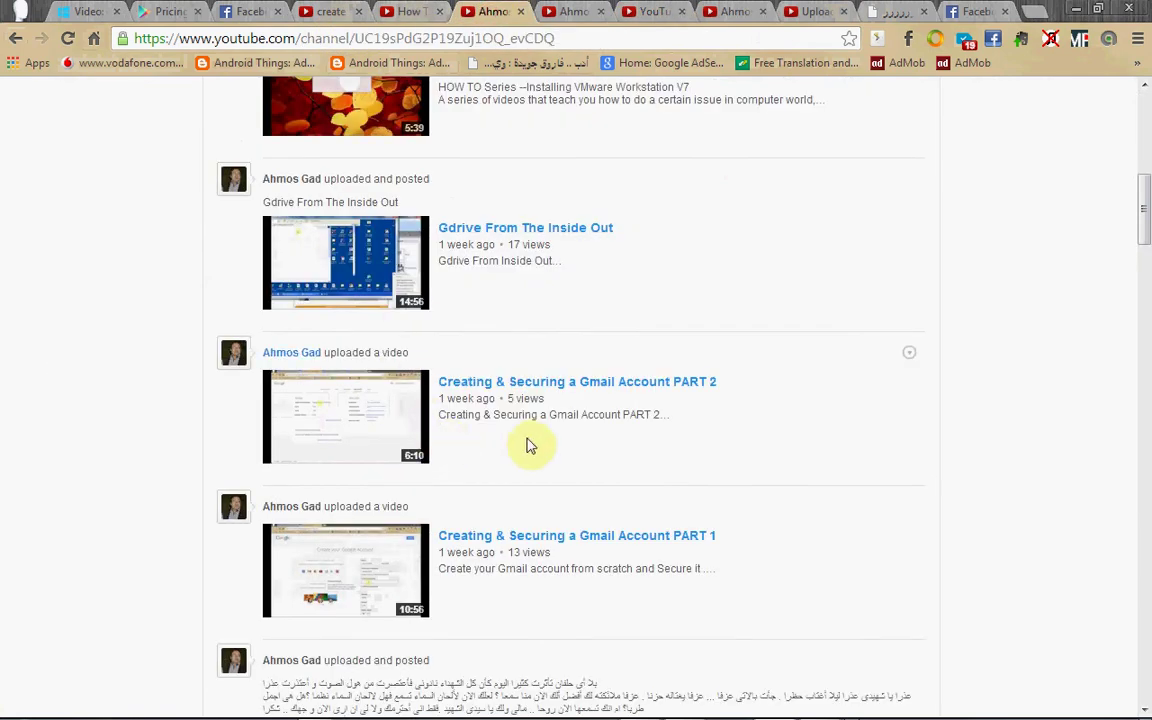
pyautogui.rightClick(572, 536)
pyautogui.click(659, 400)
# Return to the Google Apps Series playlist editor and add the copied "Creating & Securing a Gmail Account PART 1" link as a video.
pyautogui.click(587, 20)
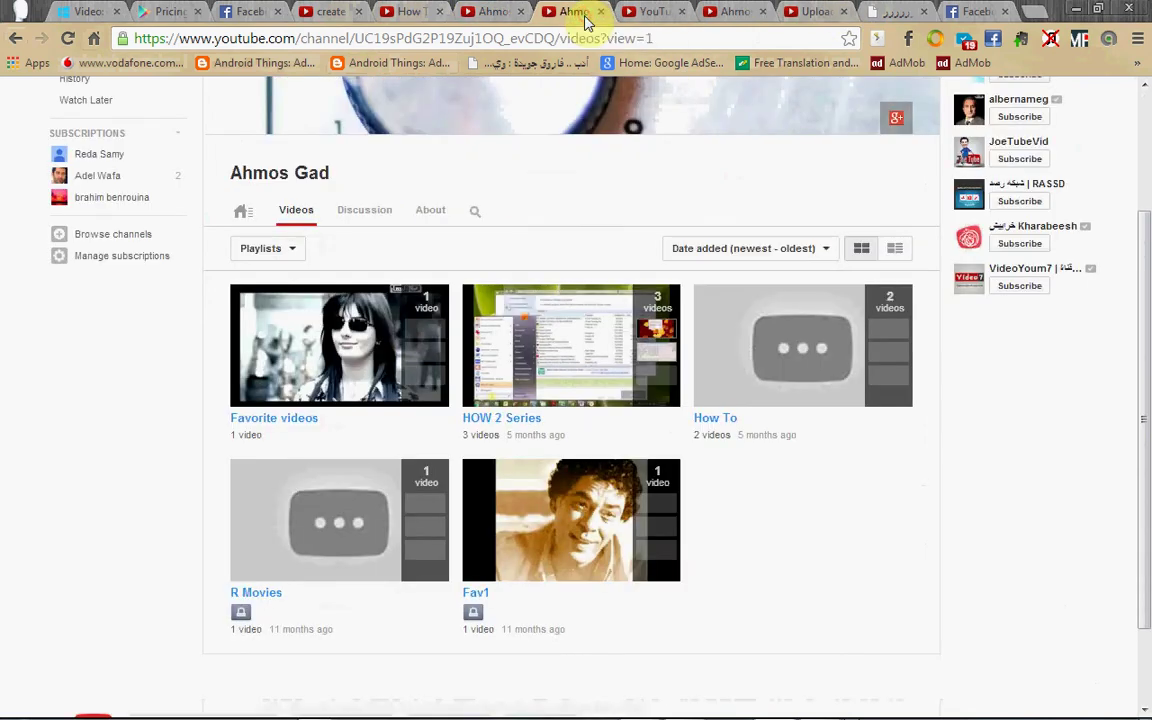
pyautogui.click(733, 12)
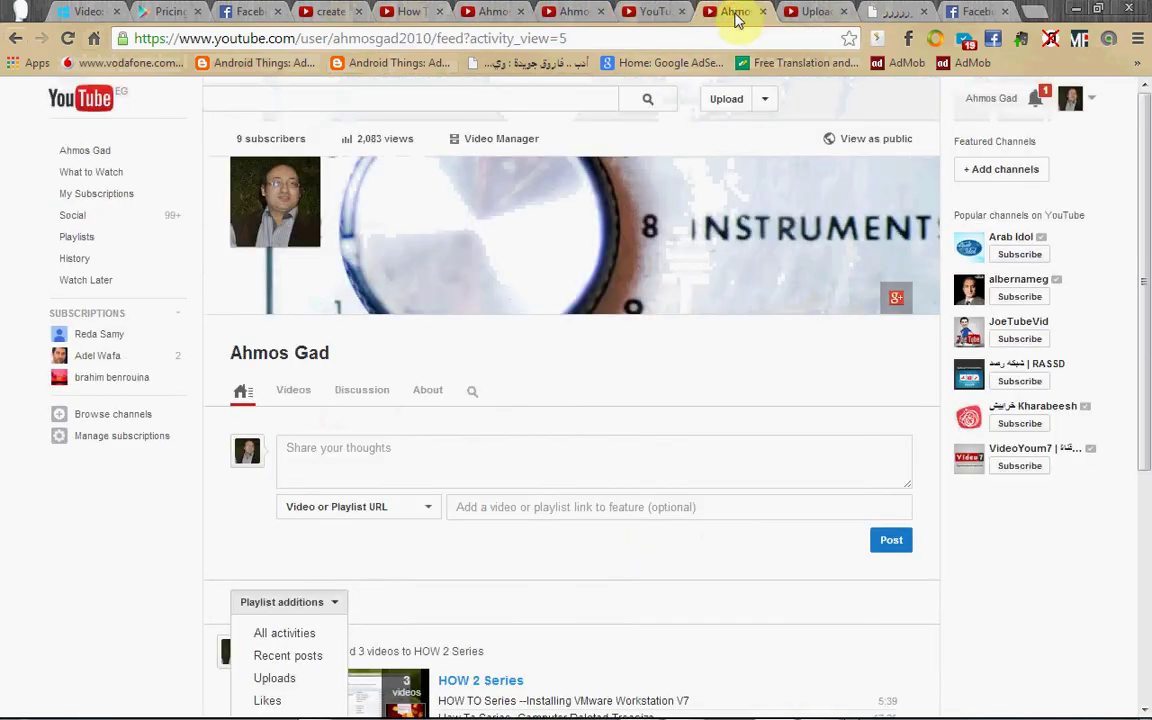
pyautogui.click(806, 12)
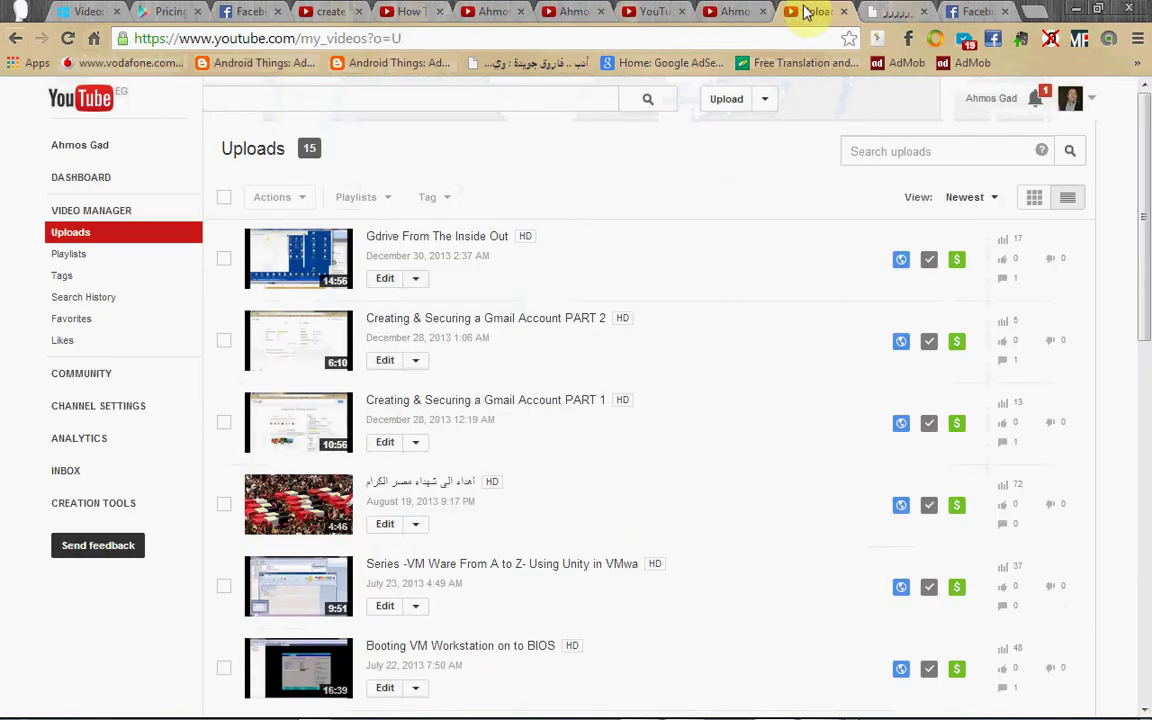
pyautogui.click(662, 14)
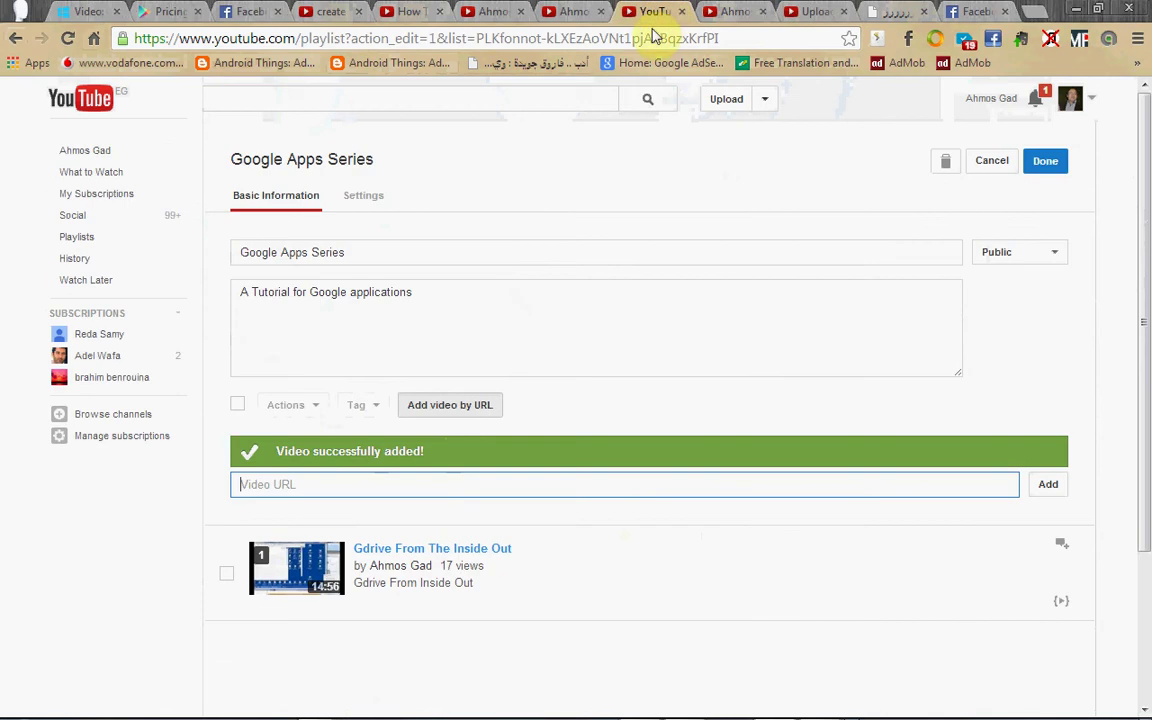
pyautogui.rightClick(467, 490)
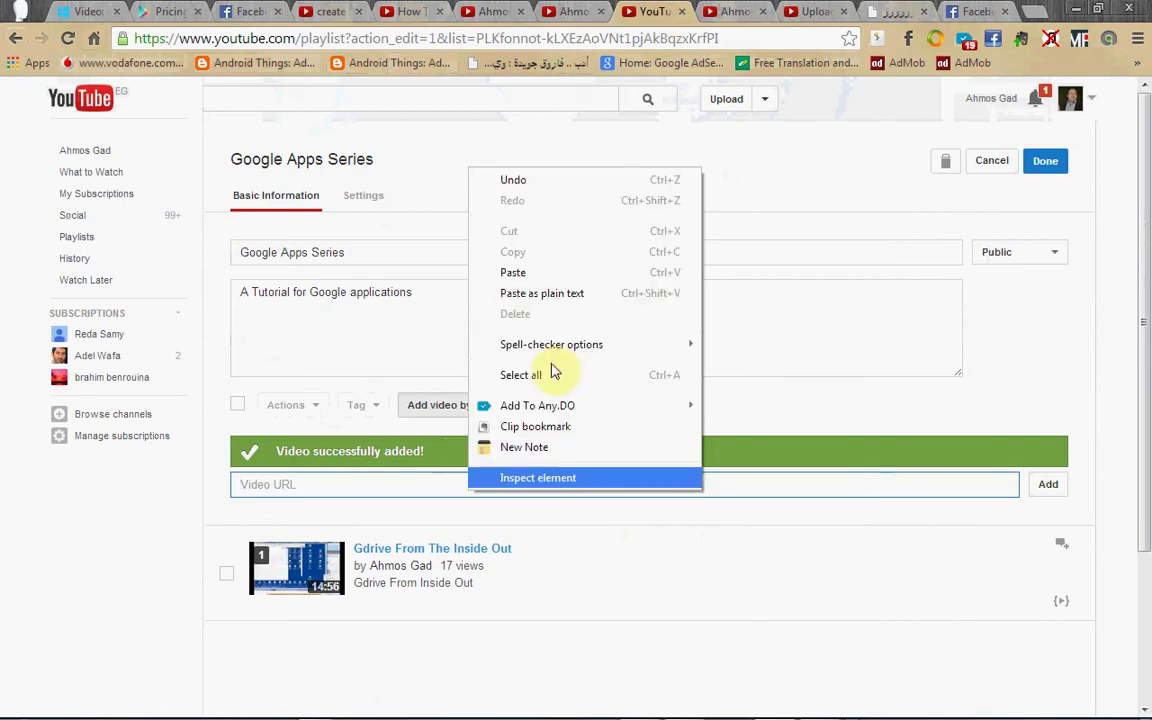
pyautogui.click(584, 271)
pyautogui.click(1048, 490)
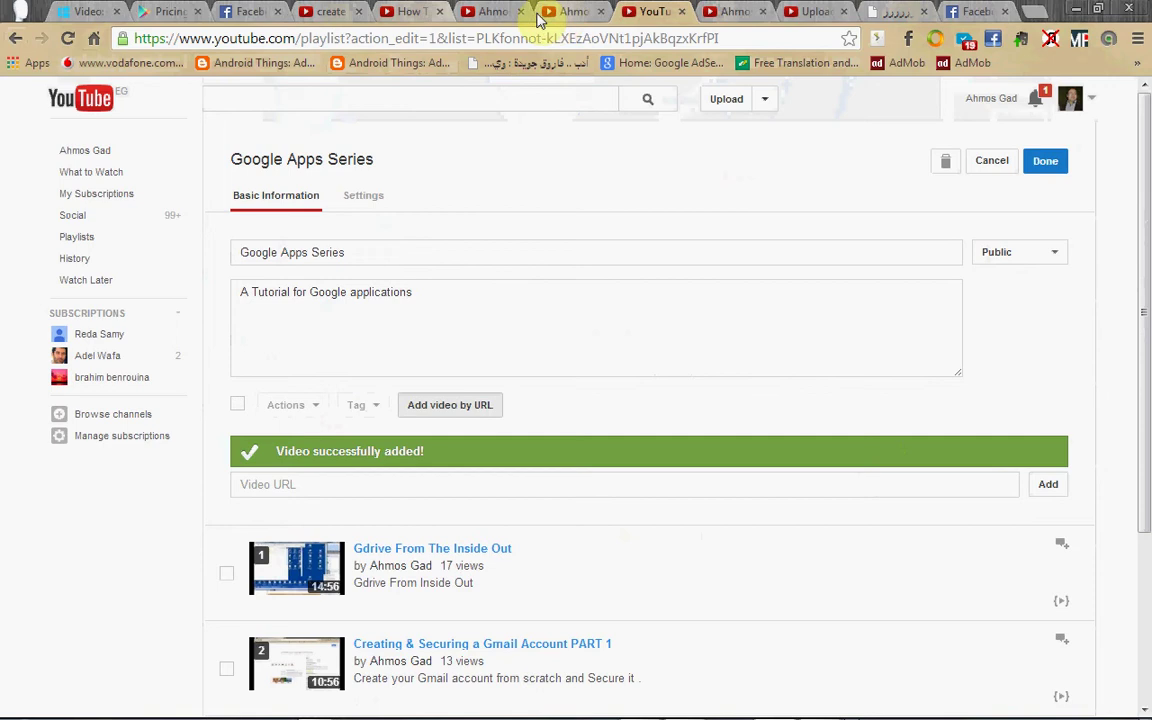
# Copy the link address of the "Creating & Securing a Gmail Account PART 2" video from the channel's activity feed.
pyautogui.click(489, 12)
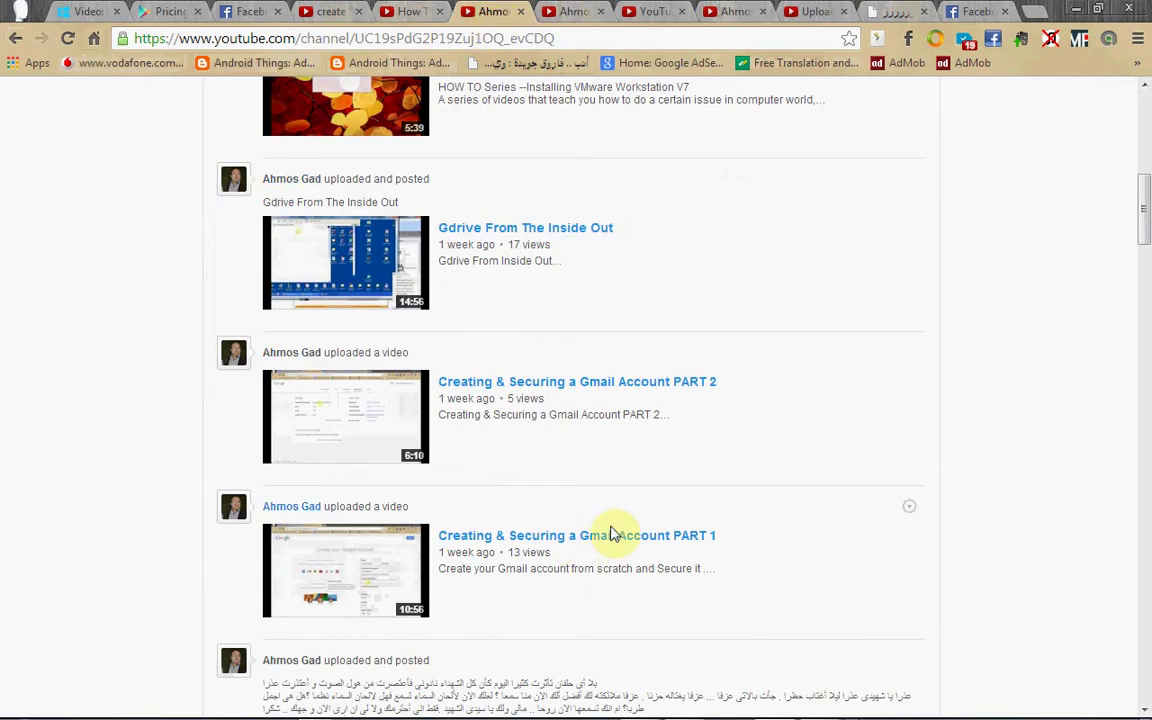
pyautogui.rightClick(661, 388)
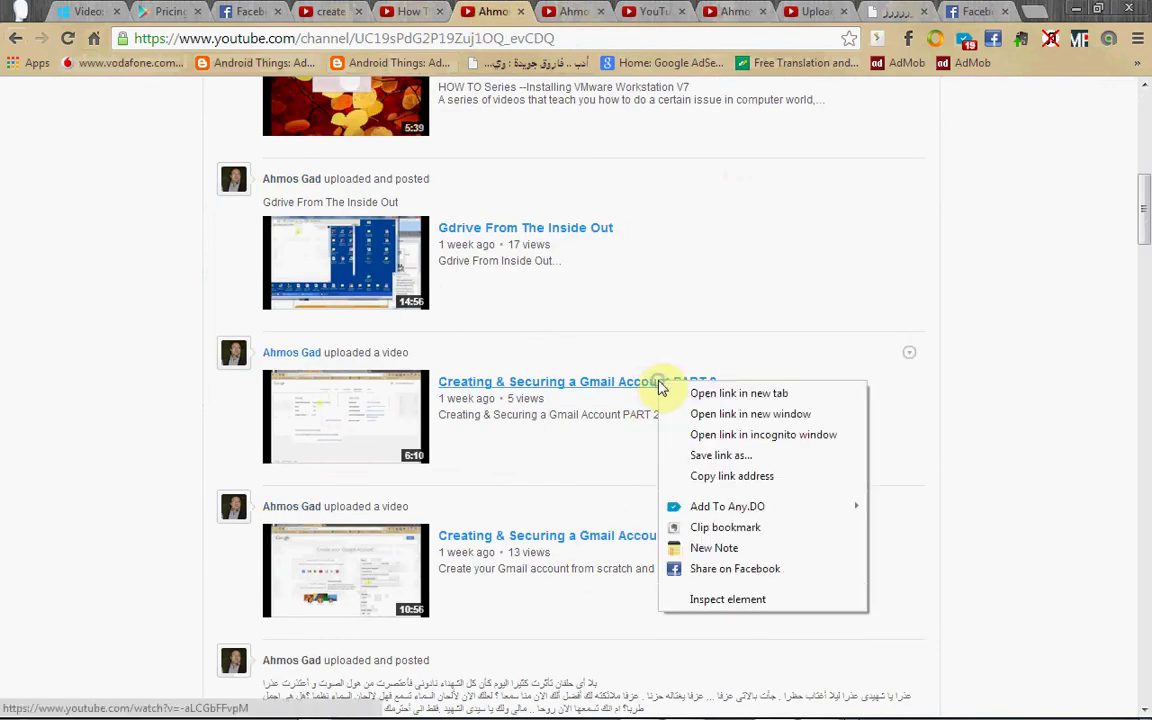
pyautogui.click(757, 472)
# Add the copied "Creating & Securing a Gmail Account PART 2" video link to the Google Apps Series playlist.
pyautogui.click(722, 12)
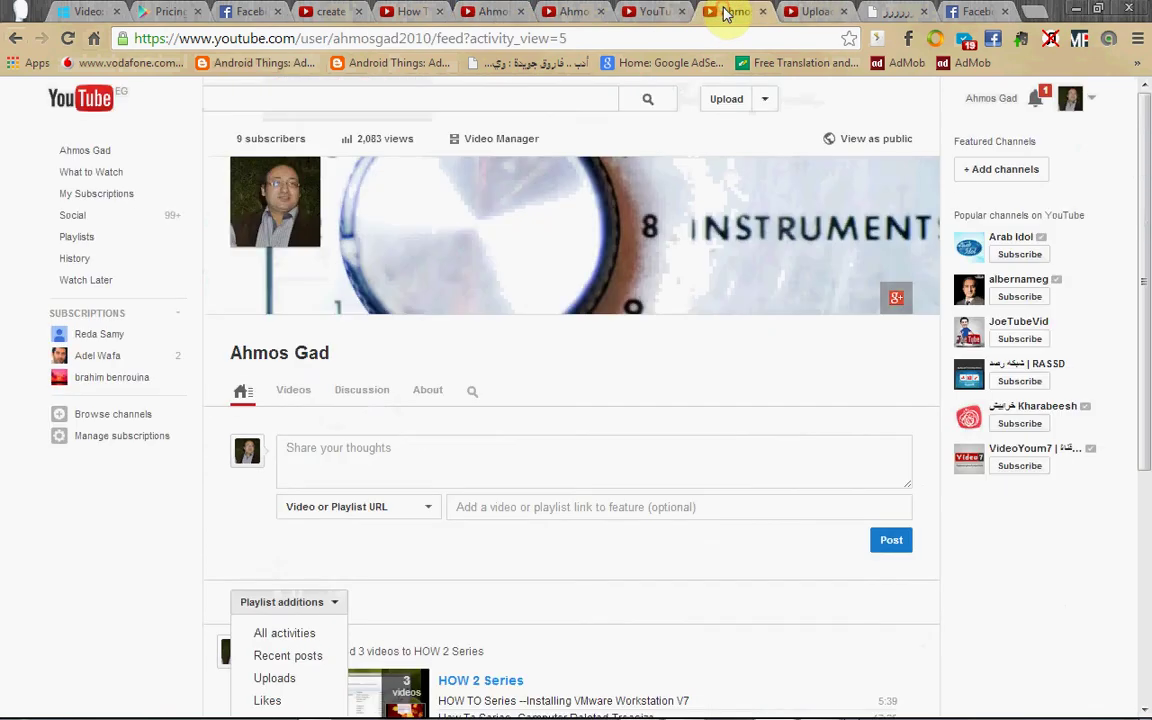
pyautogui.click(655, 11)
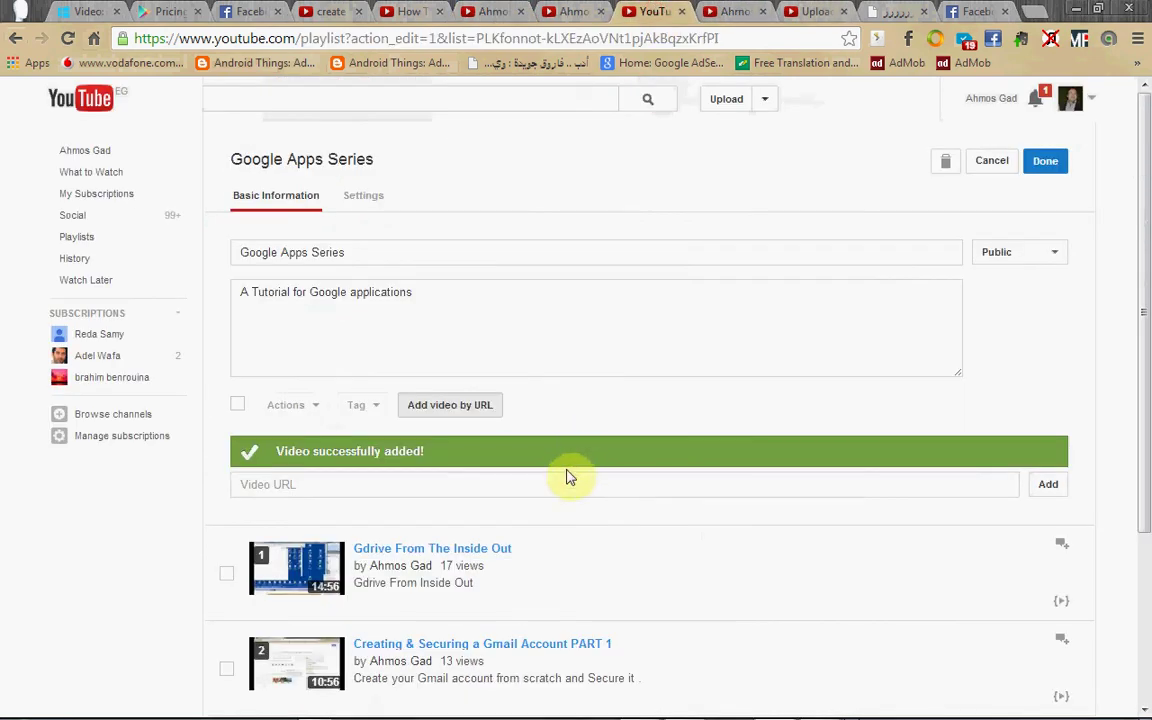
pyautogui.rightClick(566, 483)
pyautogui.click(635, 264)
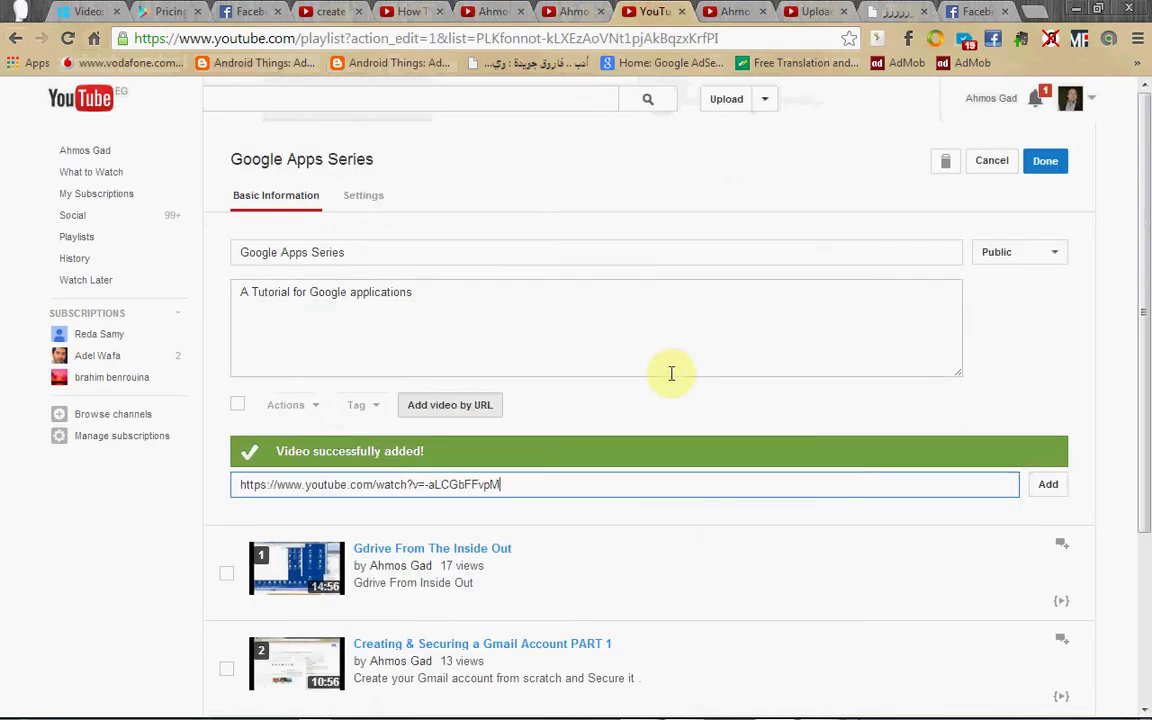
pyautogui.click(1048, 484)
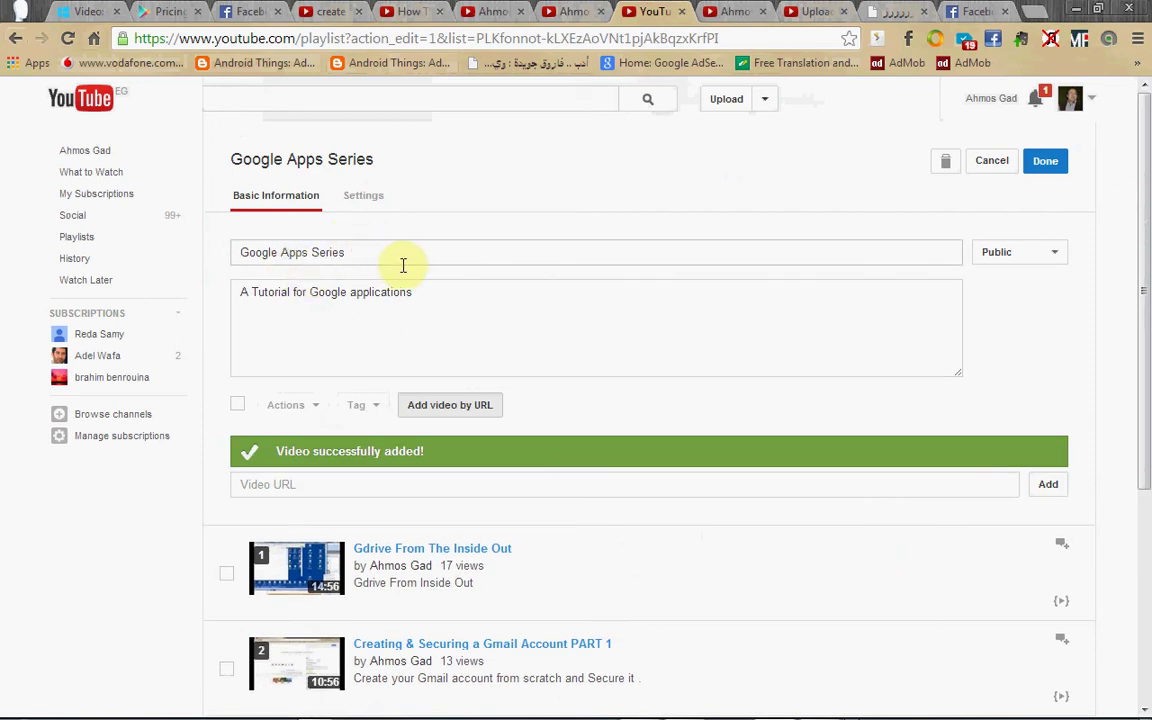
# Review the videos and description of the Google Apps Series playlist and save its edits.
pyautogui.scroll(-2, 370, 470)
pyautogui.scroll(2, 378, 476)
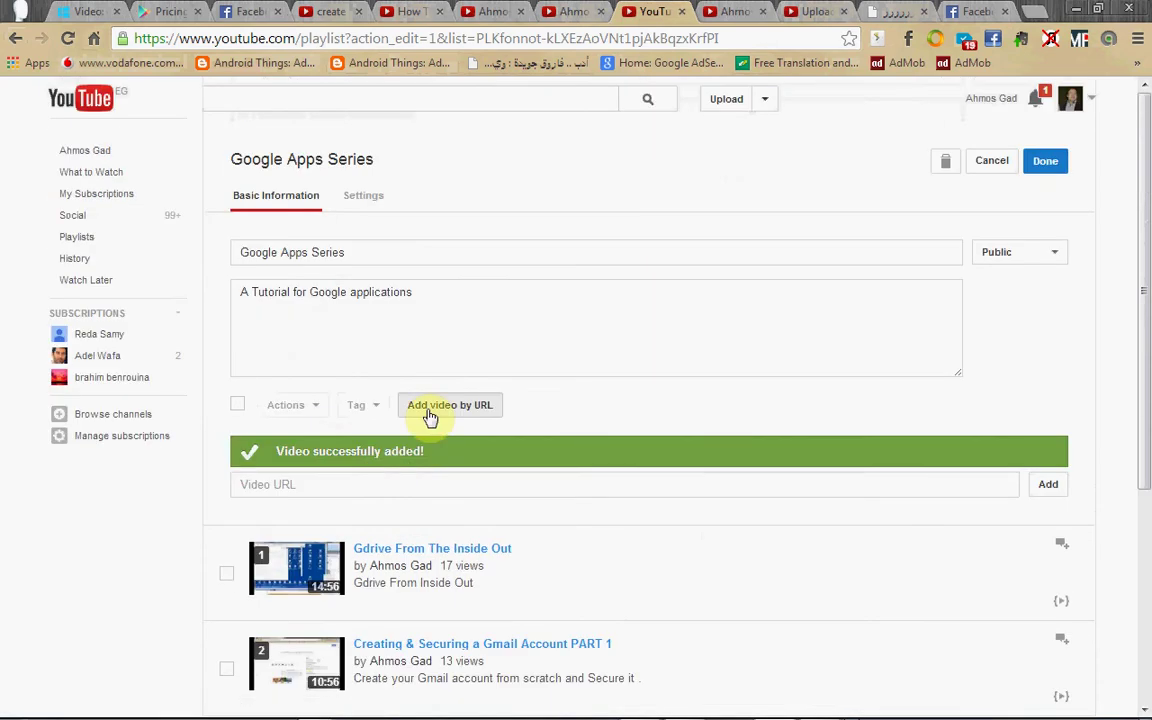
pyautogui.scroll(-2, 417, 442)
pyautogui.scroll(2, 424, 432)
pyautogui.click(440, 298)
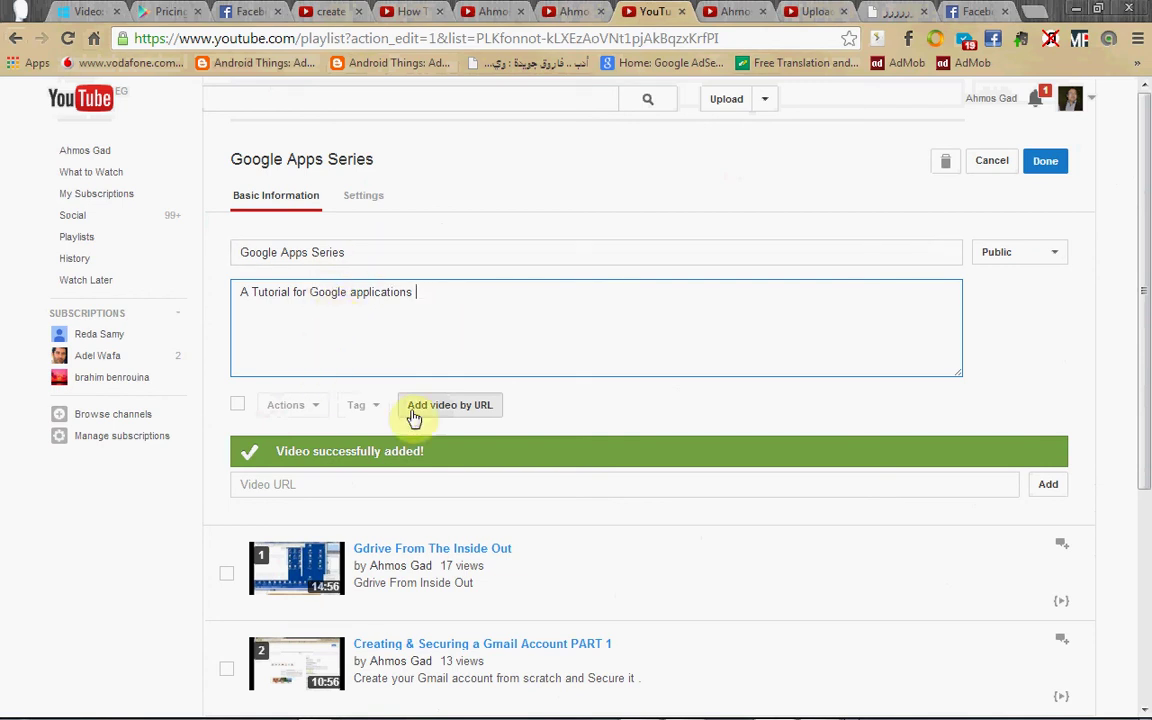
pyautogui.scroll(-3, 430, 424)
pyautogui.scroll(3, 445, 432)
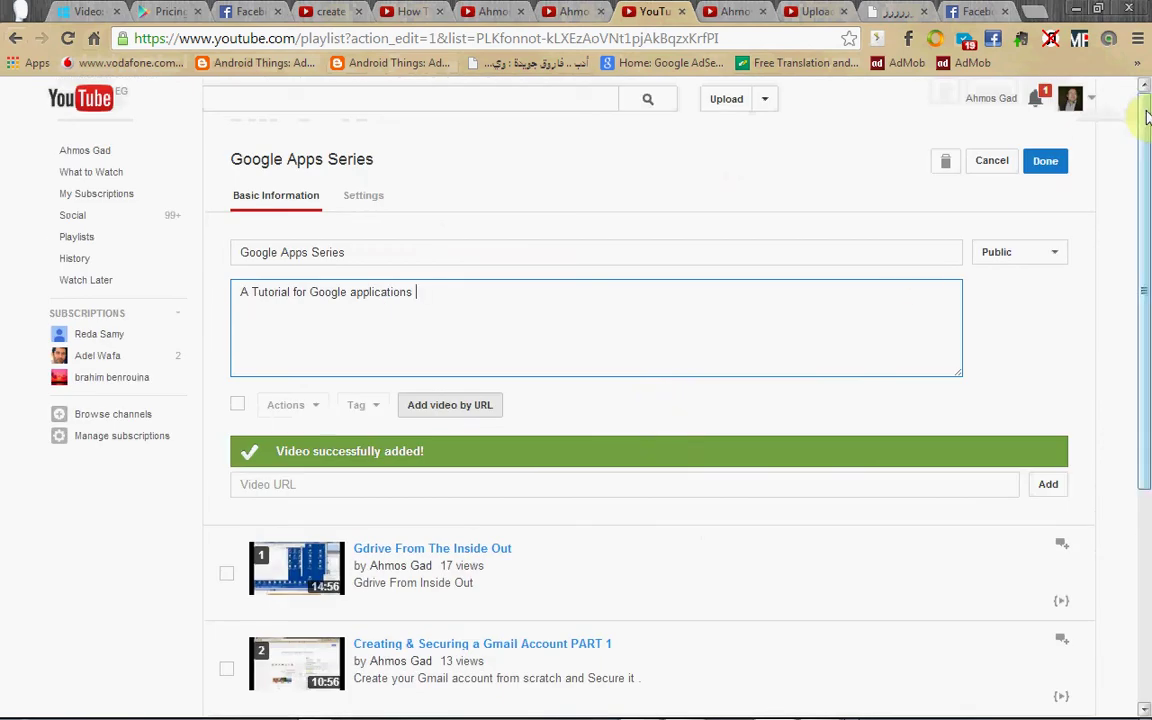
pyautogui.click(1045, 161)
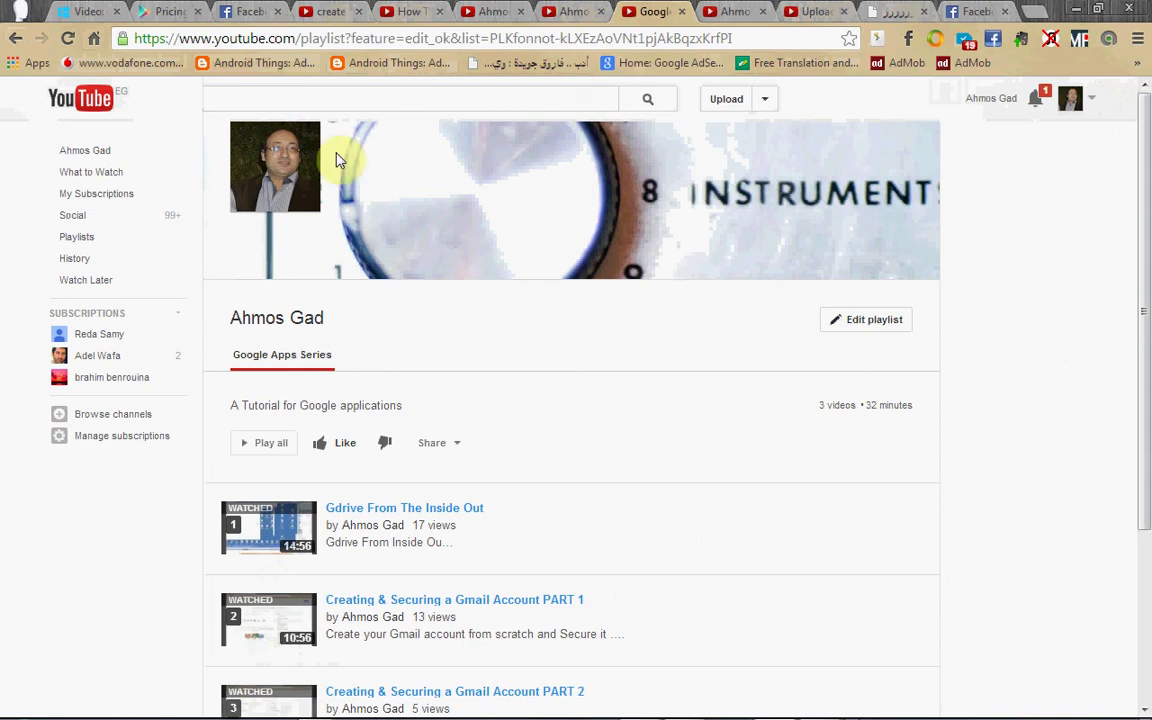
# Copy the link address of the Google Apps Series playlist from the channel's playlists and switch to the Facebook browser tab.
pyautogui.click(105, 243)
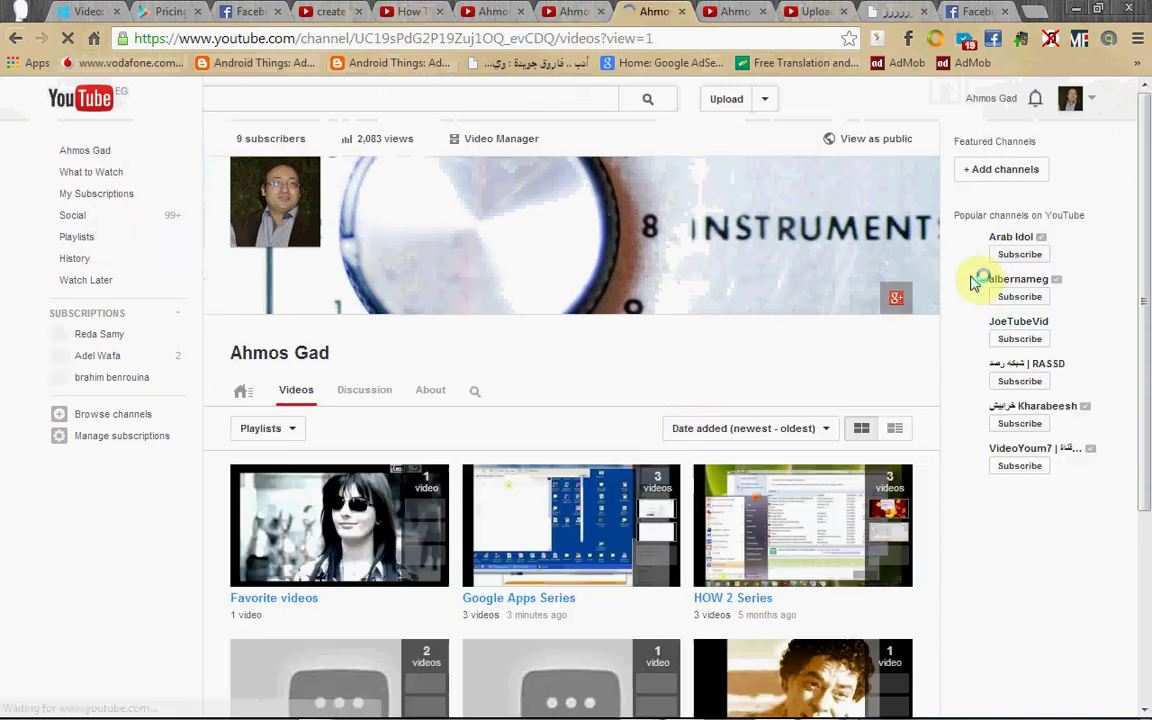
pyautogui.scroll(-3, 683, 408)
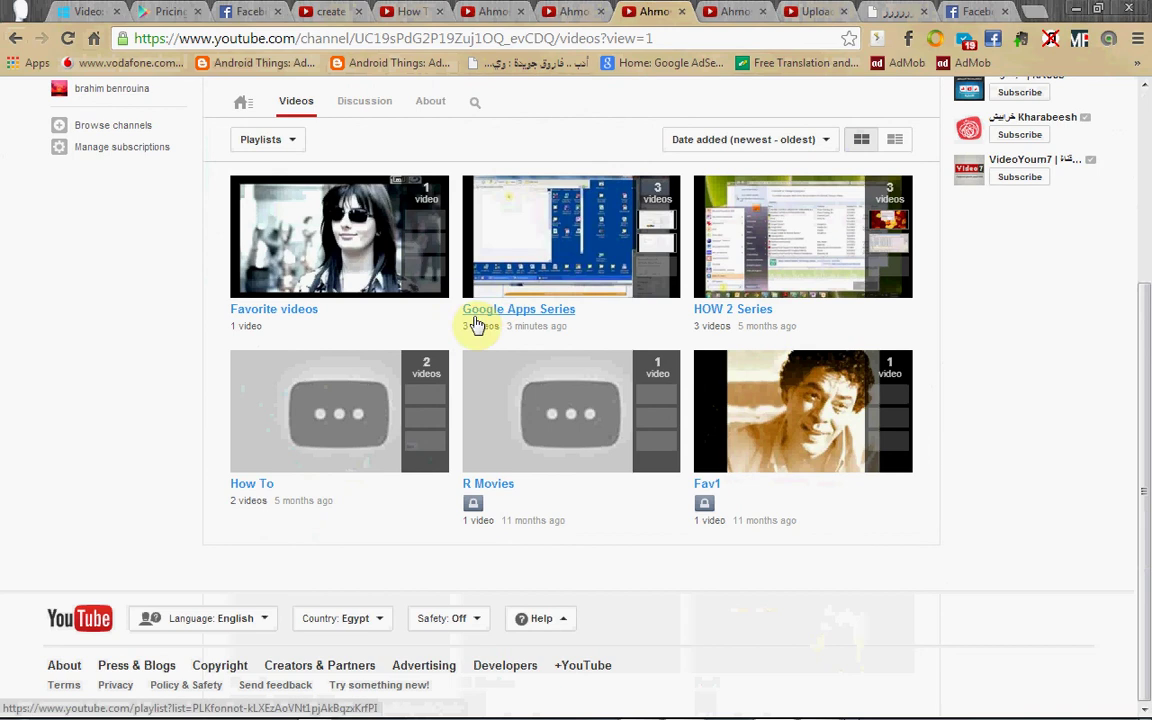
pyautogui.click(537, 327)
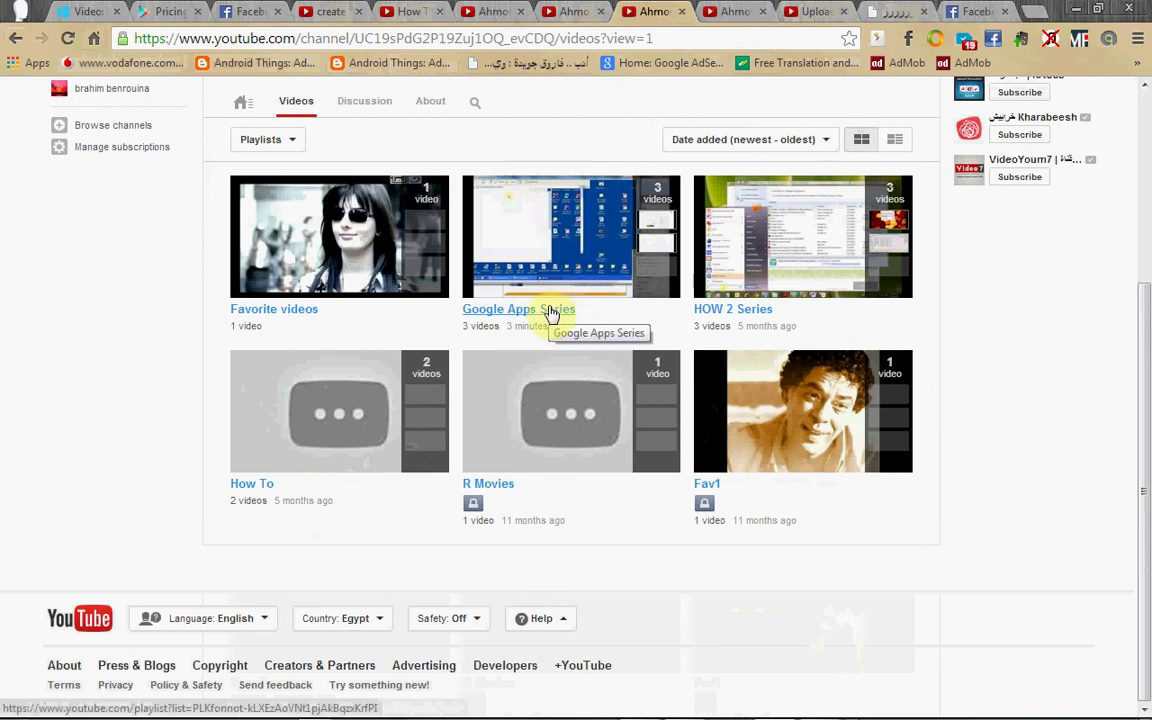
pyautogui.rightClick(549, 312)
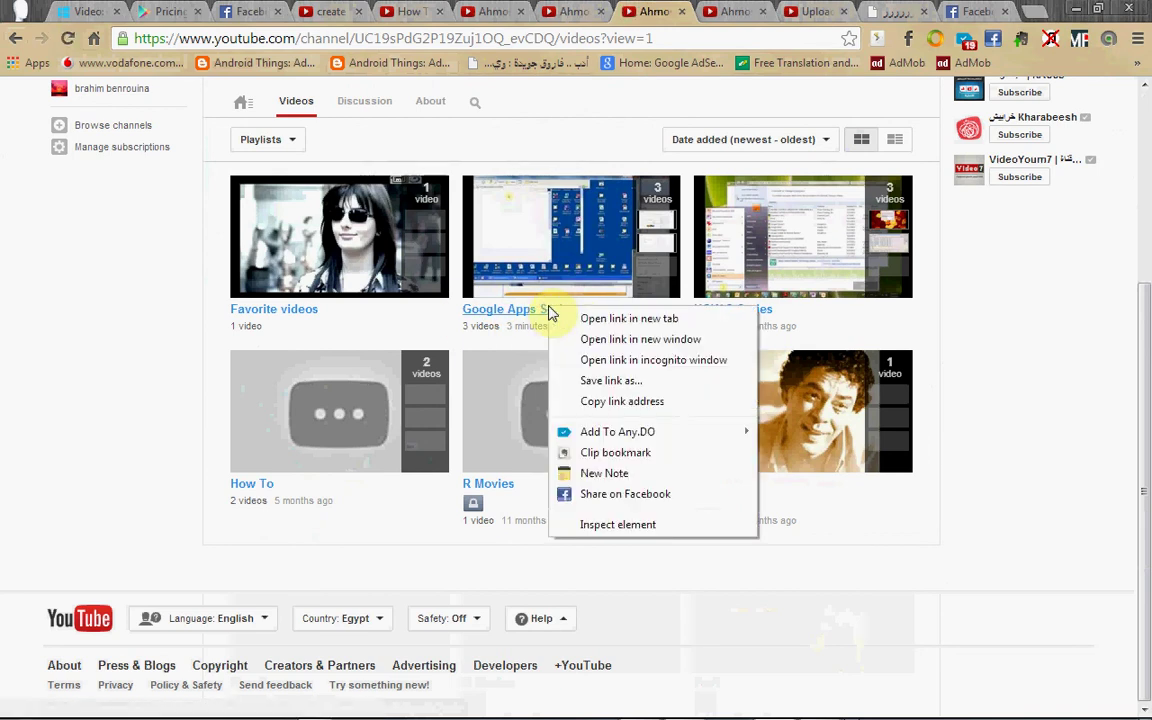
pyautogui.click(630, 401)
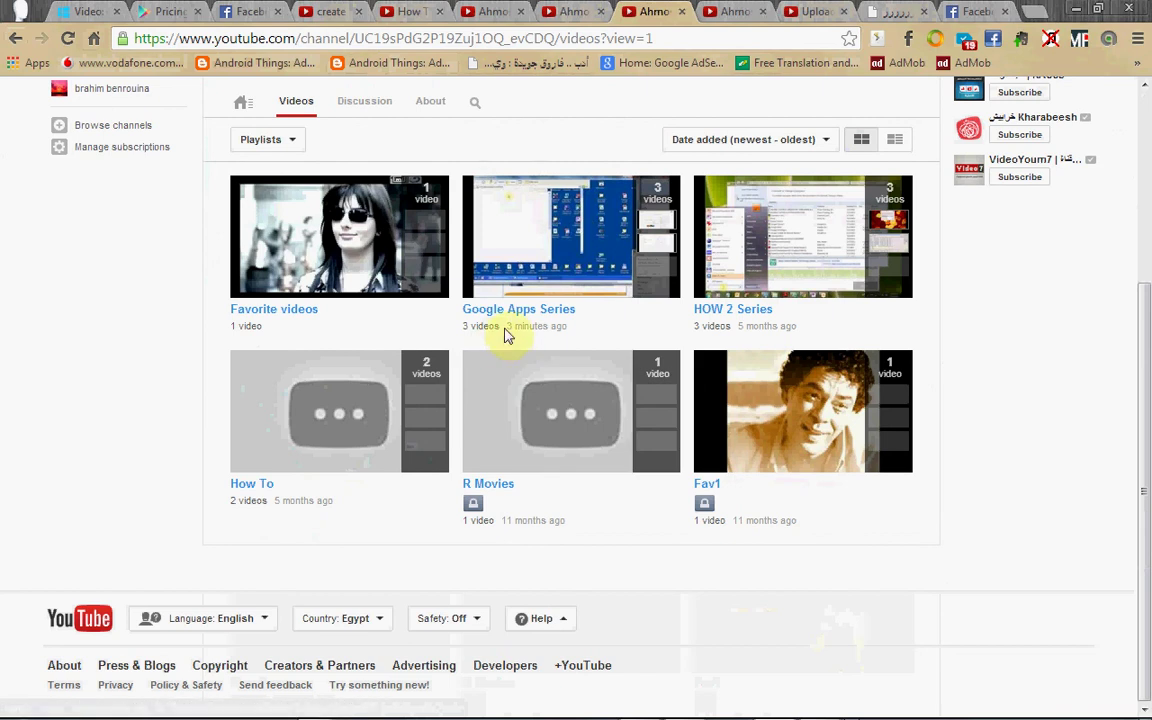
pyautogui.click(243, 11)
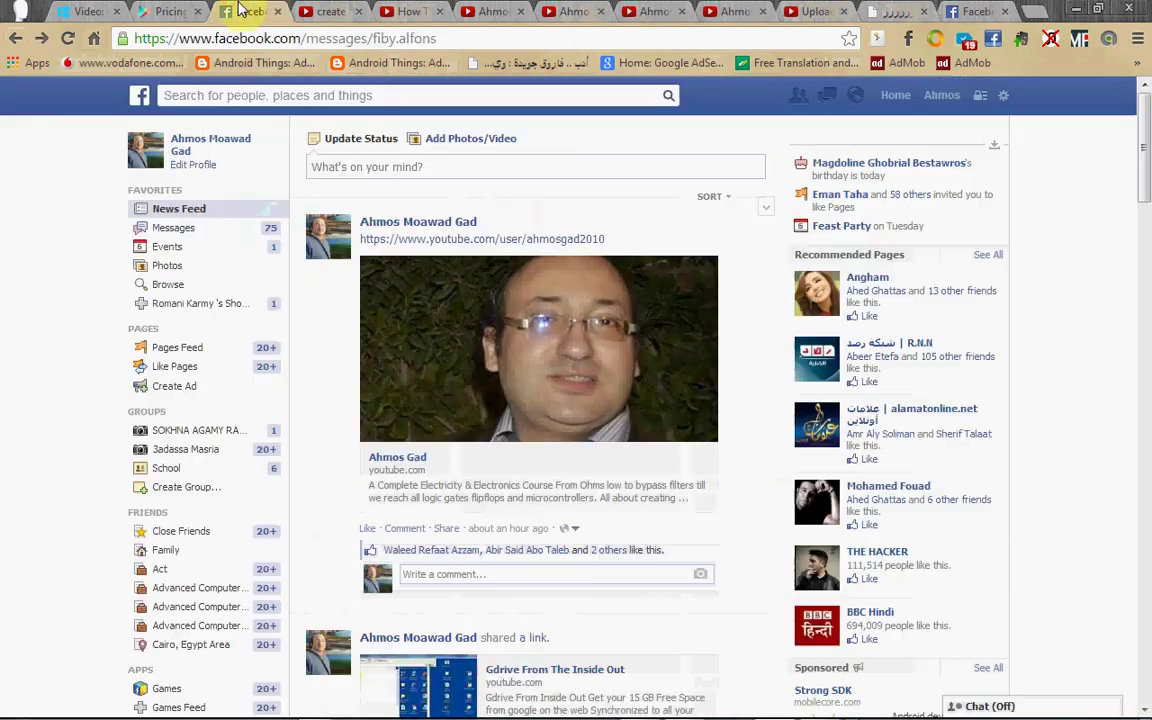
pyautogui.click(388, 95)
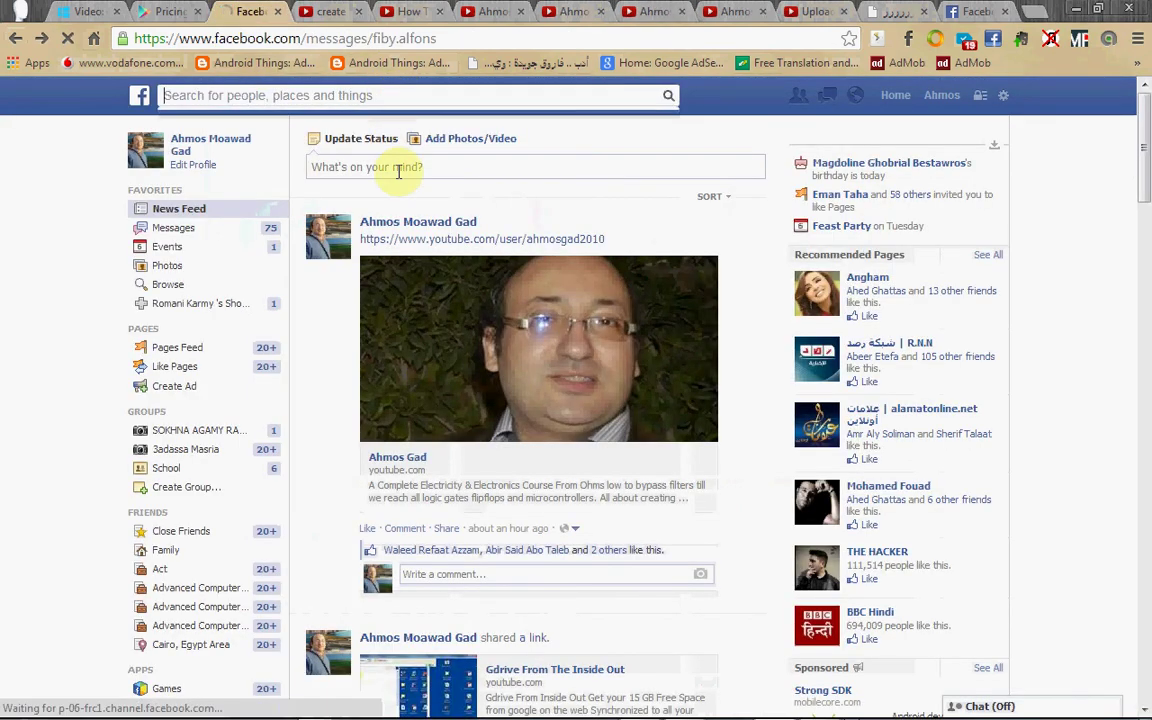
pyautogui.rightClick(399, 174)
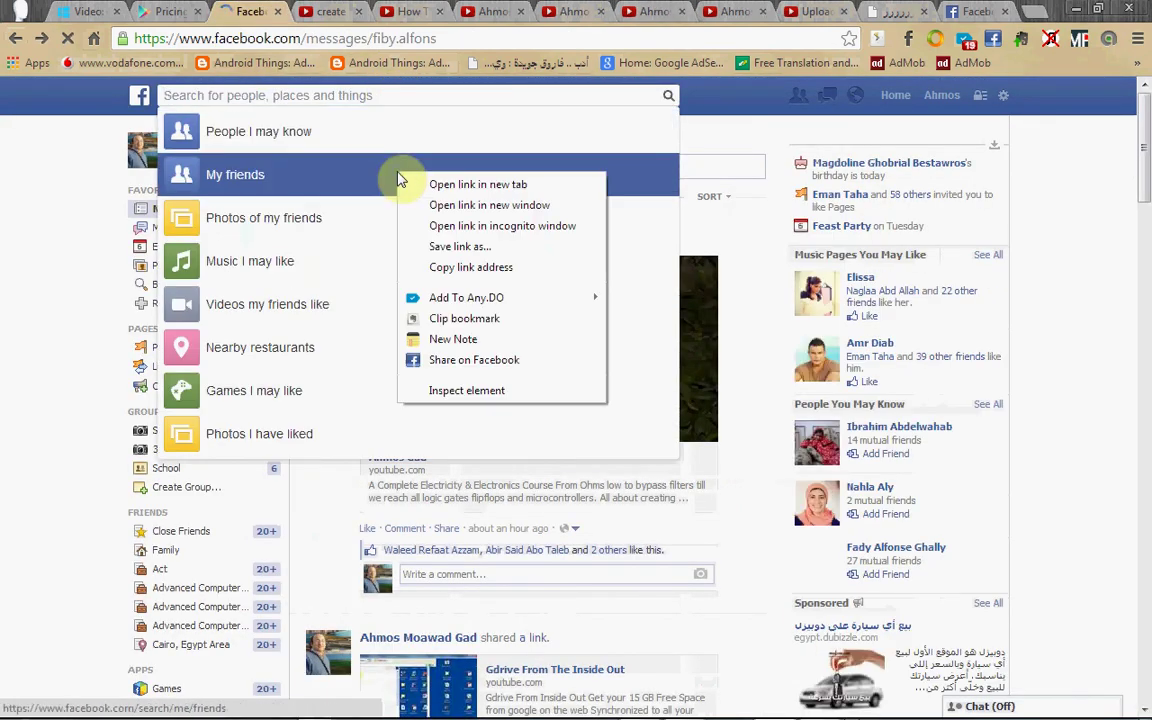
pyautogui.click(420, 97)
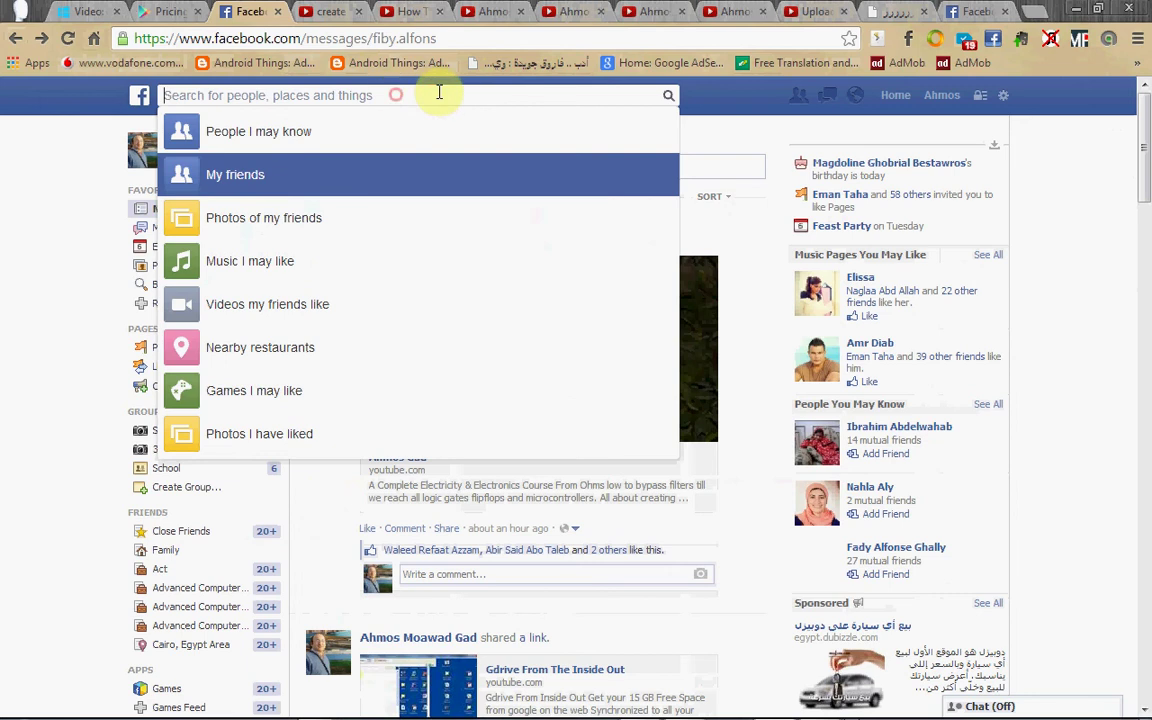
# Paste the copied Google Apps Series playlist link into a new Facebook status update.
pyautogui.click(701, 172)
pyautogui.rightClick(677, 177)
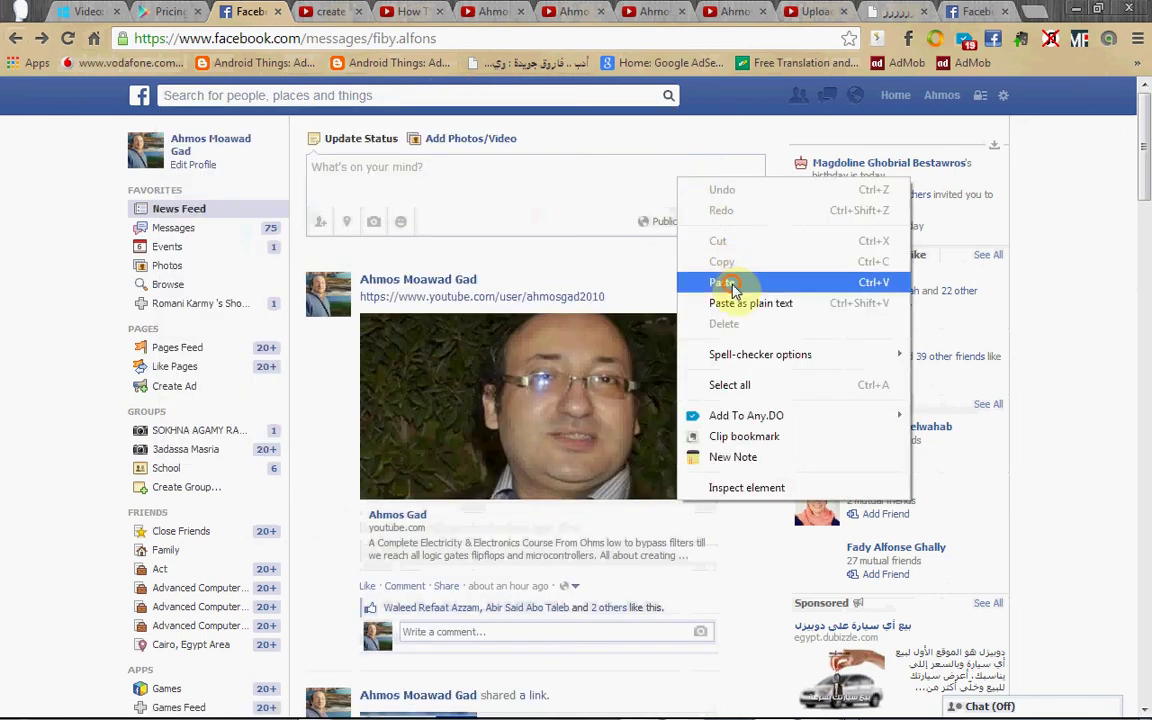
pyautogui.click(700, 282)
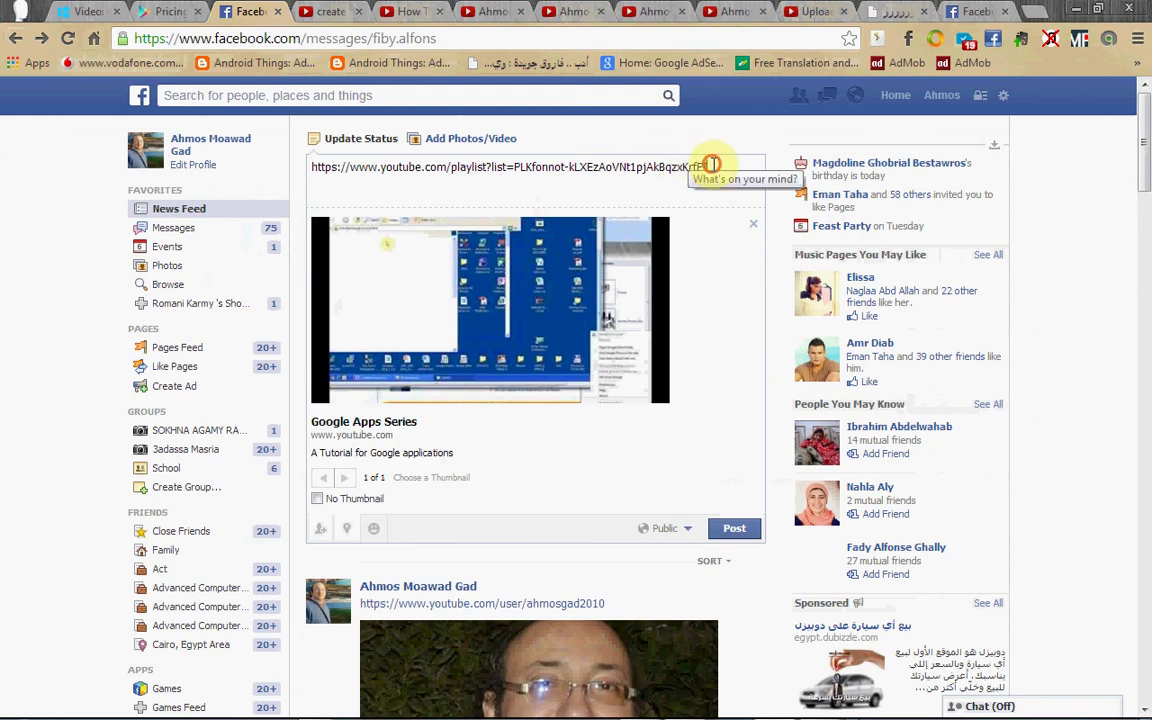
# Remove the URL text from the status update, keeping the link preview, and publish the post with Public visibility.
pyautogui.moveTo(711, 165); pyautogui.dragTo(5, 180)
pyautogui.hotkey('ctrl', 'c')
pyautogui.press('BackSpace')
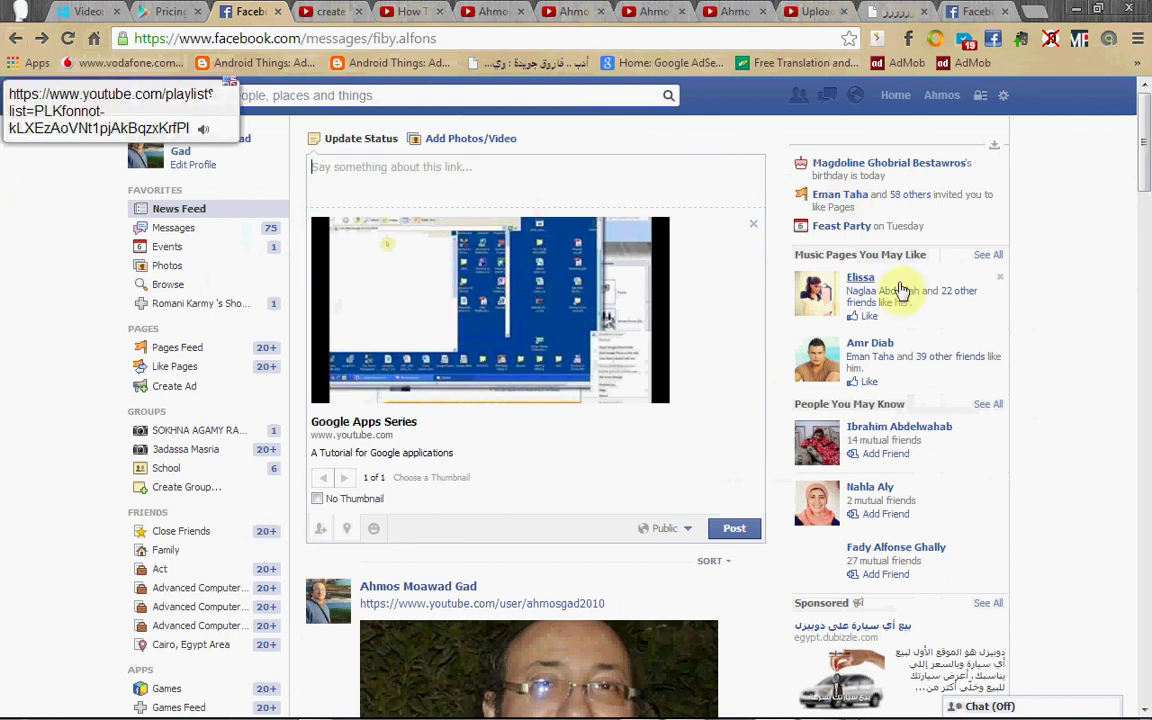
pyautogui.click(734, 535)
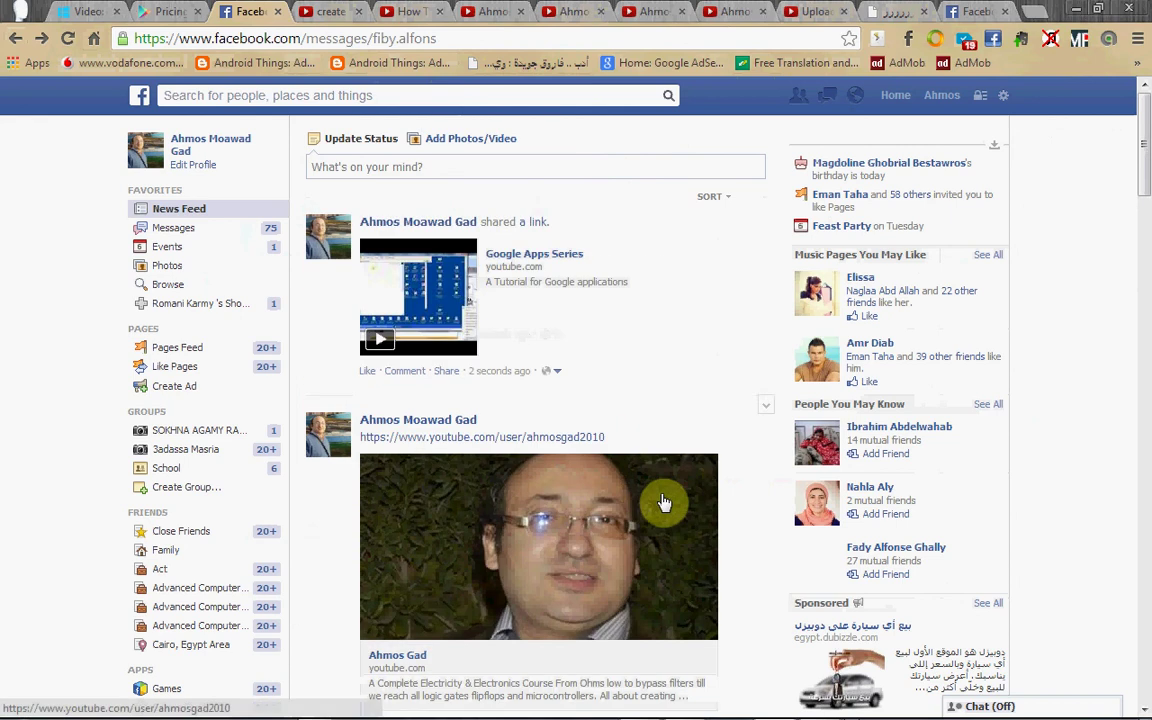
# Open the Google Apps Series link from the published Facebook post and look through the playlist's videos.
pyautogui.click(553, 256)
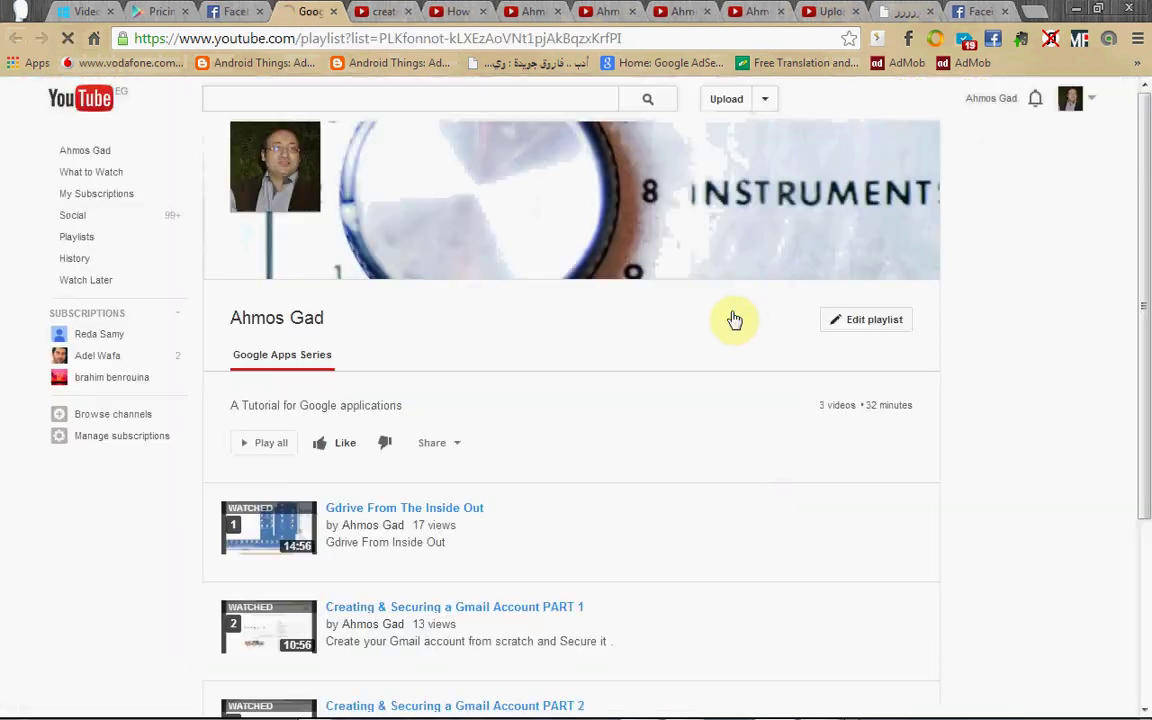
pyautogui.scroll(-3, 689, 414)
pyautogui.scroll(3, 689, 414)
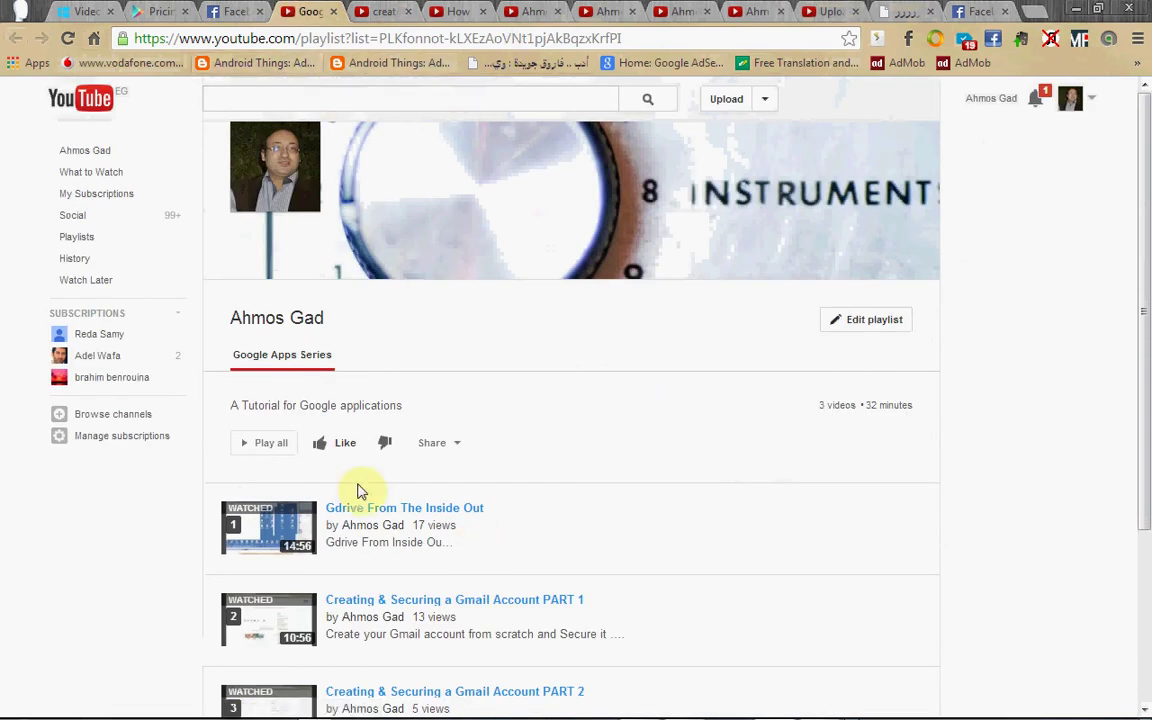
pyautogui.scroll(-1, 571, 519)
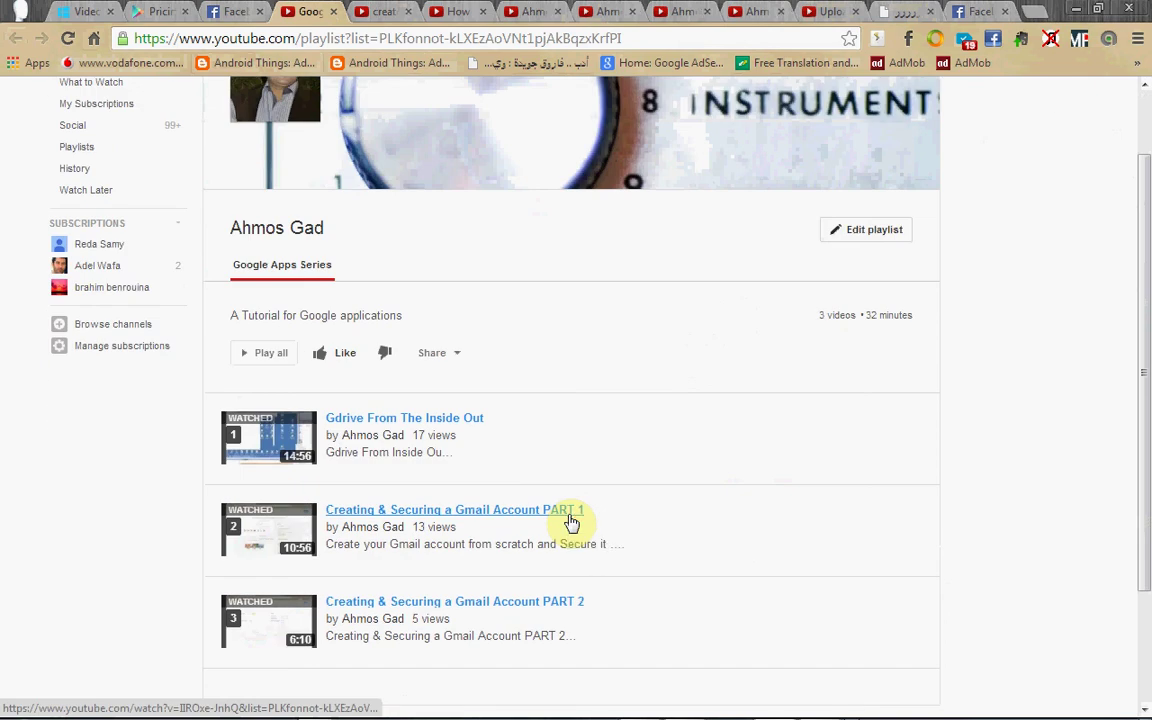
pyautogui.scroll(1, 574, 522)
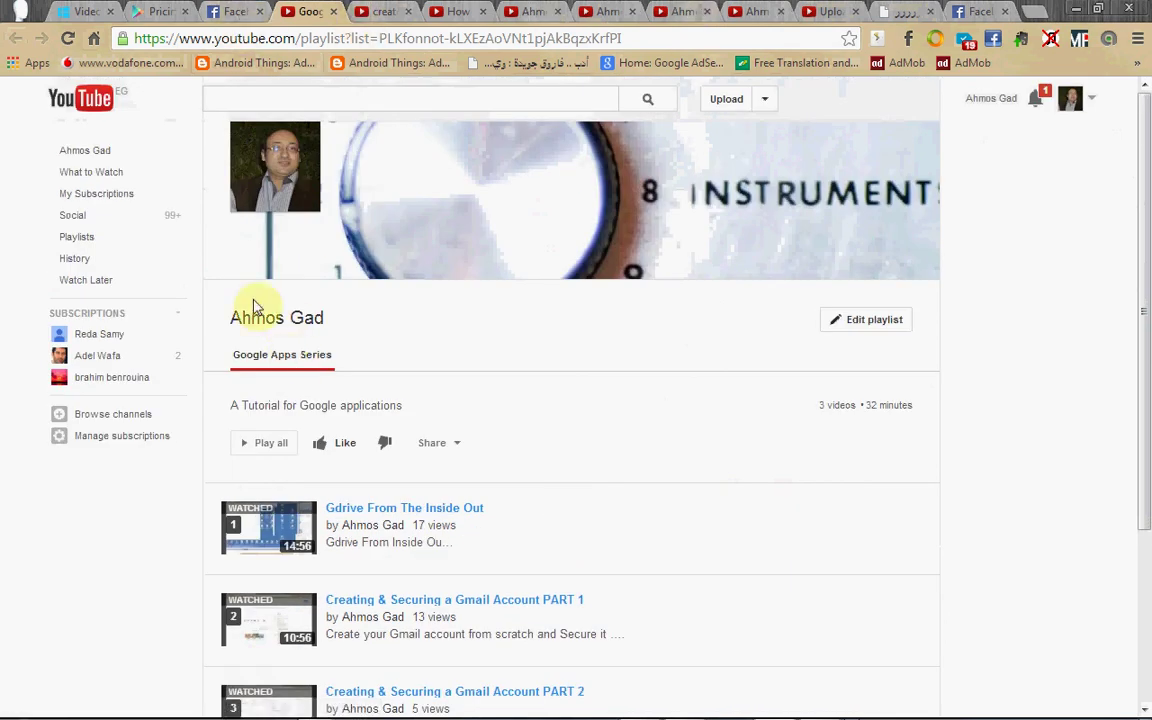
# Open the channel's playlists on YouTube and start playing the Google Apps Series playlist.
pyautogui.click(90, 236)
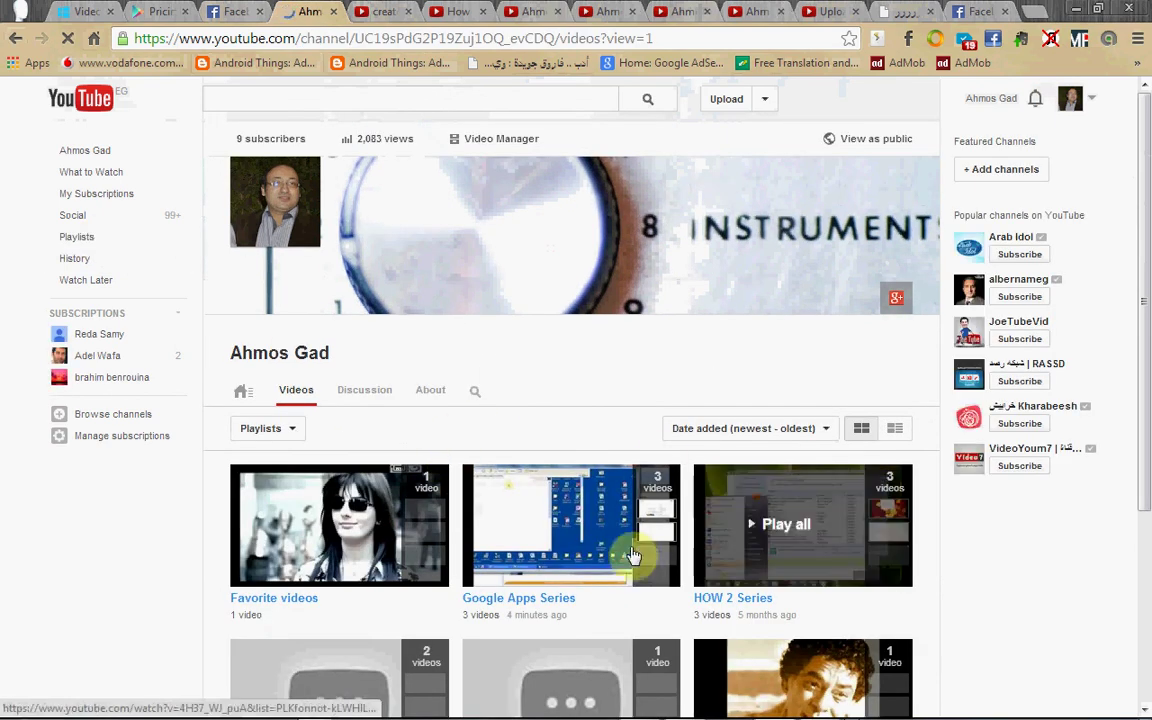
pyautogui.click(545, 528)
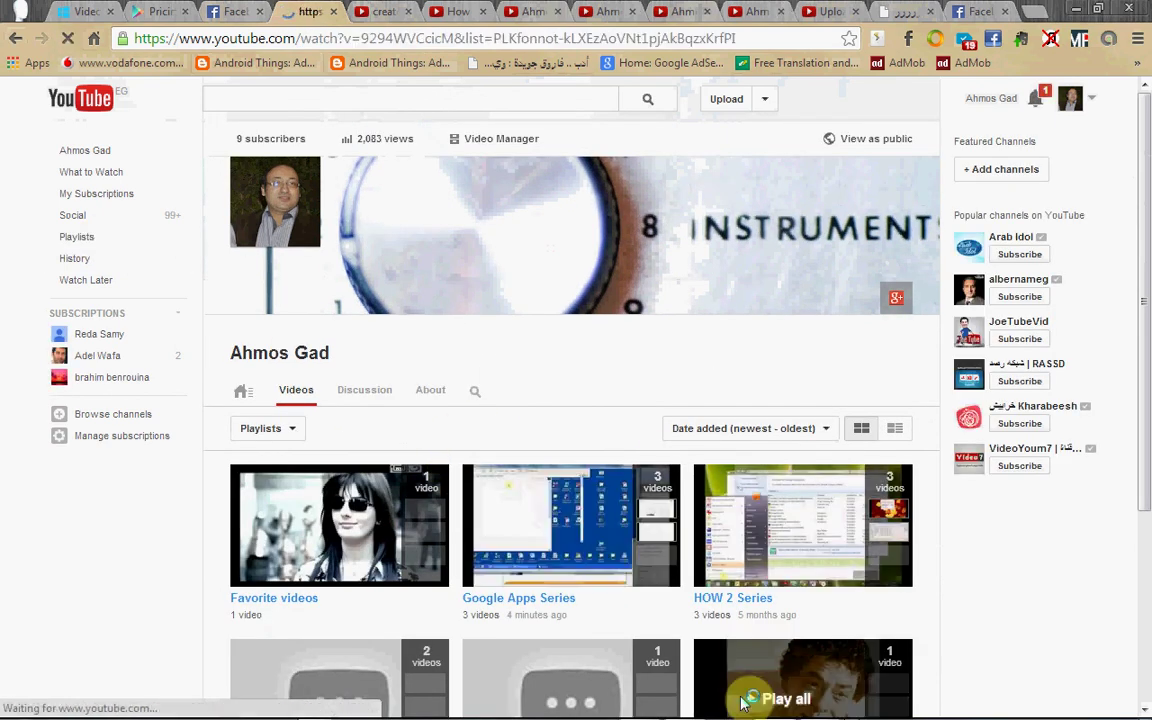